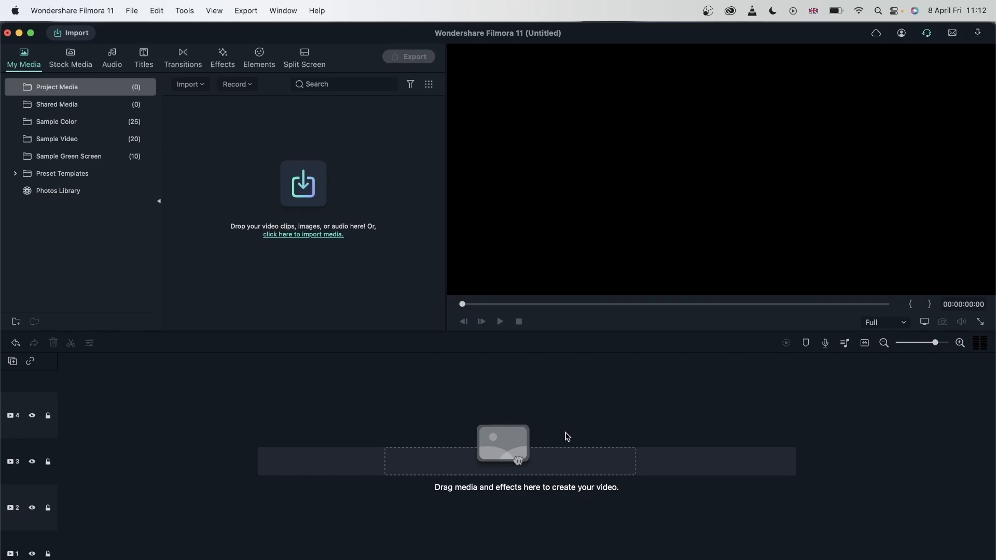
Add the downloaded stock video of yellow flowers to the timeline, accepting the default answer to the project settings question
{"action": "left_click", "coordinate": [73, 55]}
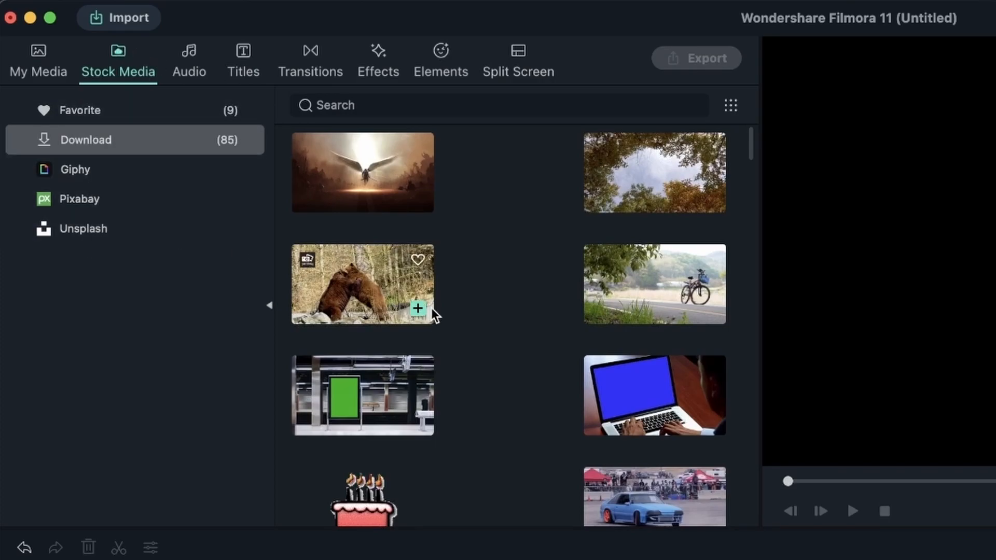
{"action": "scroll", "coordinate": [437, 310], "scroll_direction": "down", "scroll_amount": 2}
{"action": "scroll", "coordinate": [437, 310], "scroll_direction": "down", "scroll_amount": 20}
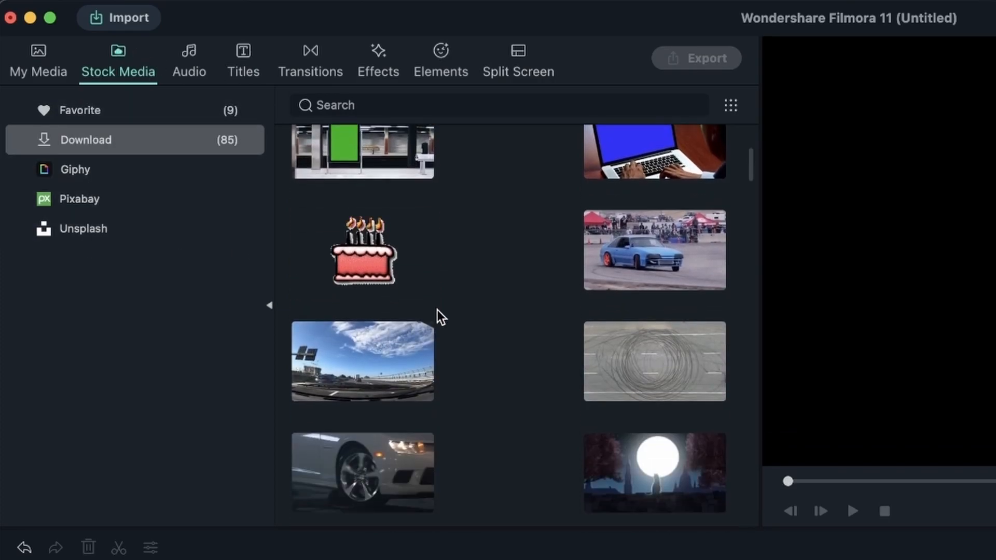
{"action": "scroll", "coordinate": [434, 317], "scroll_direction": "down", "scroll_amount": 11}
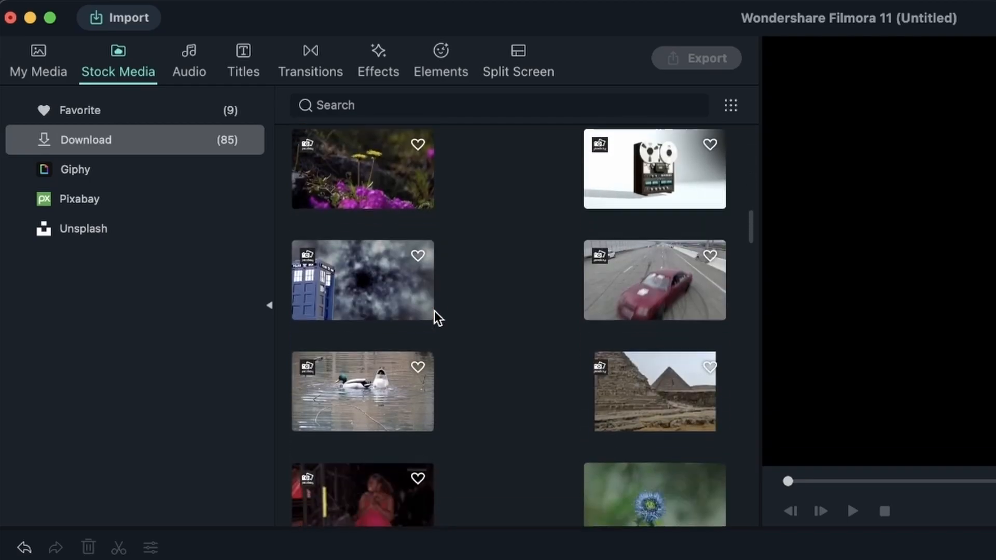
{"action": "scroll", "coordinate": [432, 317], "scroll_direction": "down", "scroll_amount": 9}
{"action": "scroll", "coordinate": [430, 310], "scroll_direction": "down", "scroll_amount": 9}
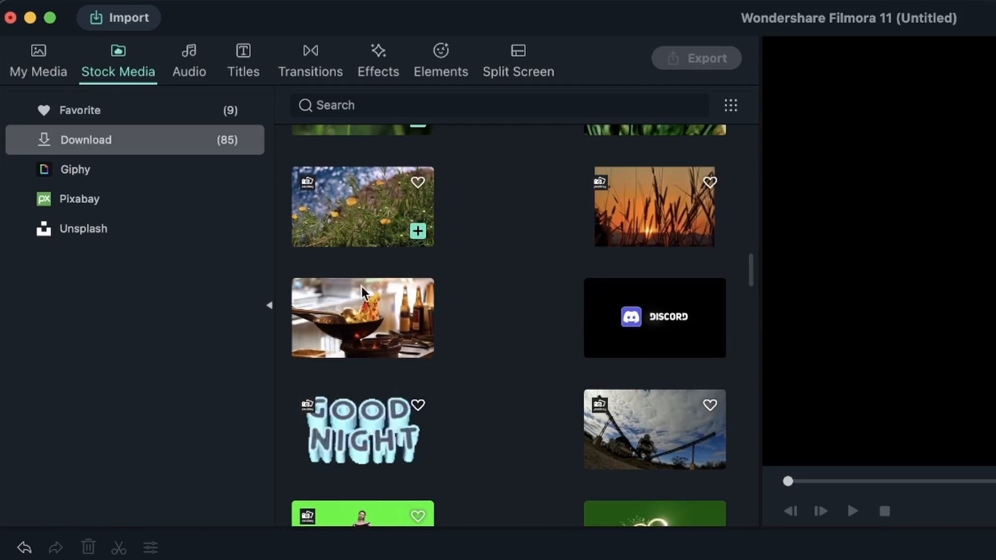
{"action": "left_click", "coordinate": [417, 231]}
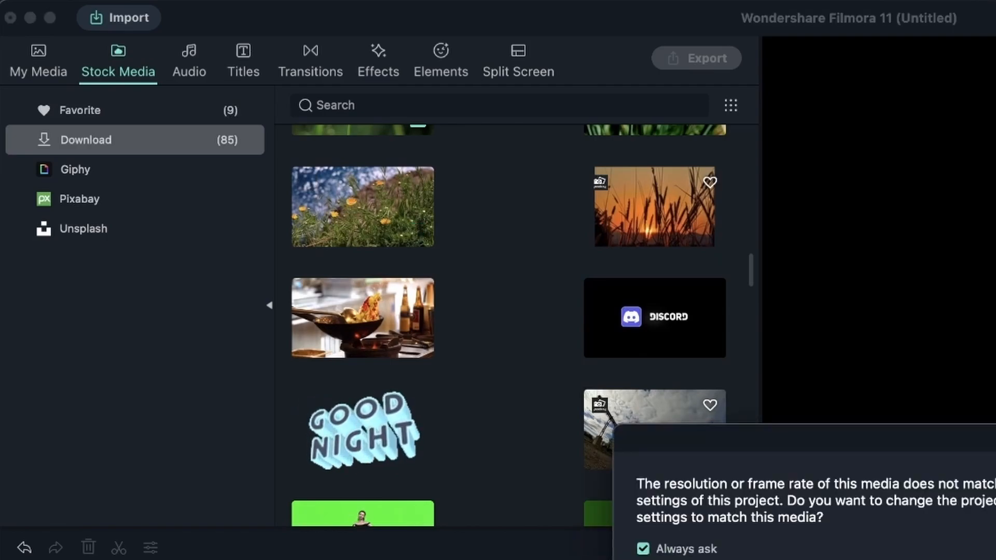
{"action": "key", "text": "Return"}
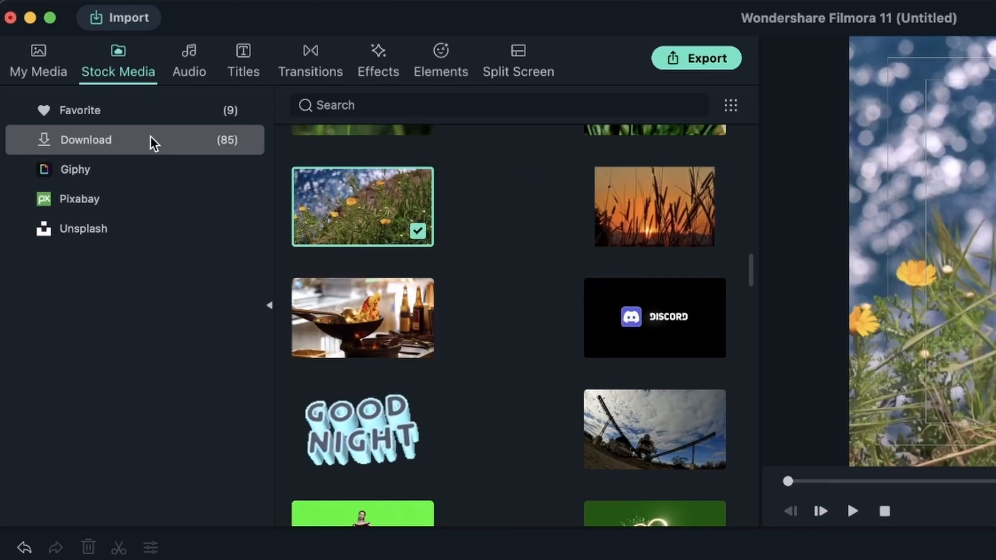
Place the Pixabay cat photo on the track above the flowers clip, starting at the beginning of the timeline
{"action": "left_click", "coordinate": [134, 211]}
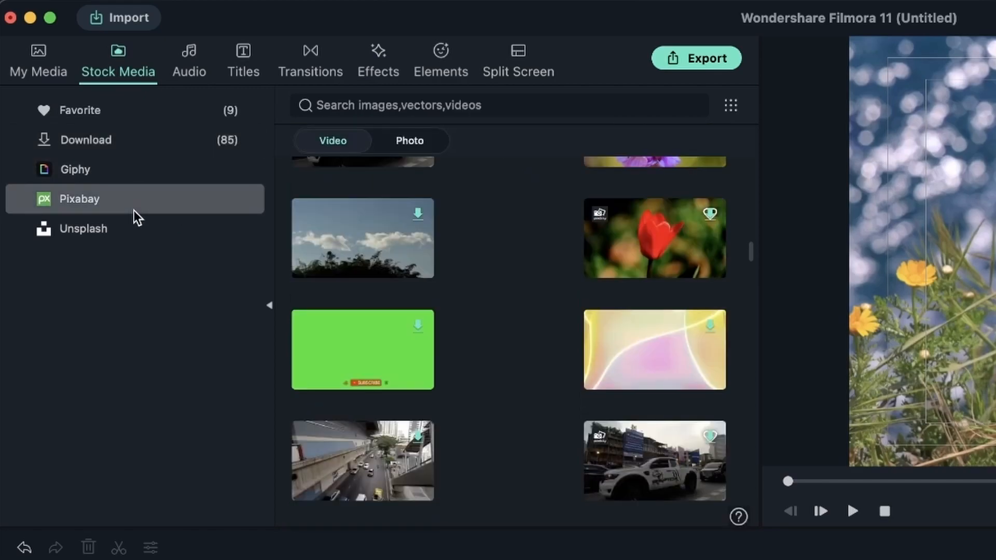
{"action": "left_click", "coordinate": [428, 142]}
{"action": "scroll", "coordinate": [464, 194], "scroll_direction": "down", "scroll_amount": 5}
{"action": "scroll", "coordinate": [463, 194], "scroll_direction": "down", "scroll_amount": 10}
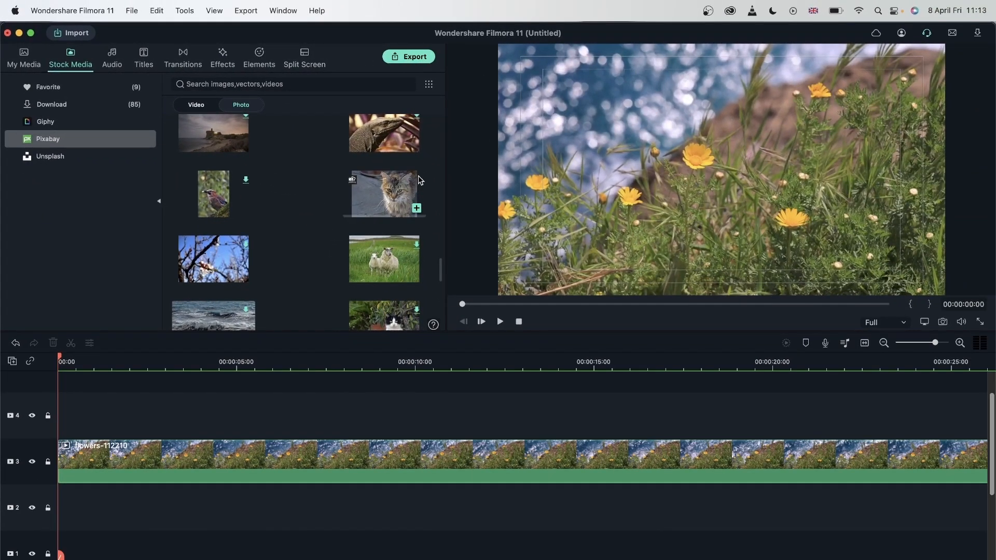
{"action": "left_click_drag", "start_coordinate": [388, 212], "coordinate": [237, 419]}
{"action": "left_click_drag", "start_coordinate": [340, 418], "coordinate": [160, 426]}
Split the flowers clip at 00:00:10:00, where the cat photo ends, and delete the remainder
{"action": "left_click", "coordinate": [412, 365]}
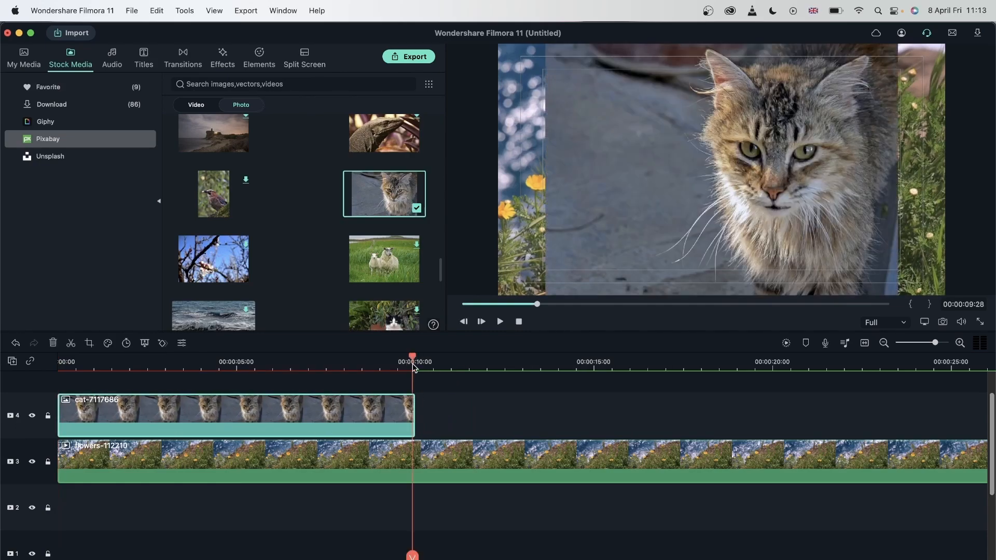
{"action": "left_click_drag", "start_coordinate": [414, 356], "coordinate": [415, 356]}
{"action": "left_click", "coordinate": [415, 556]}
{"action": "left_click", "coordinate": [53, 343]}
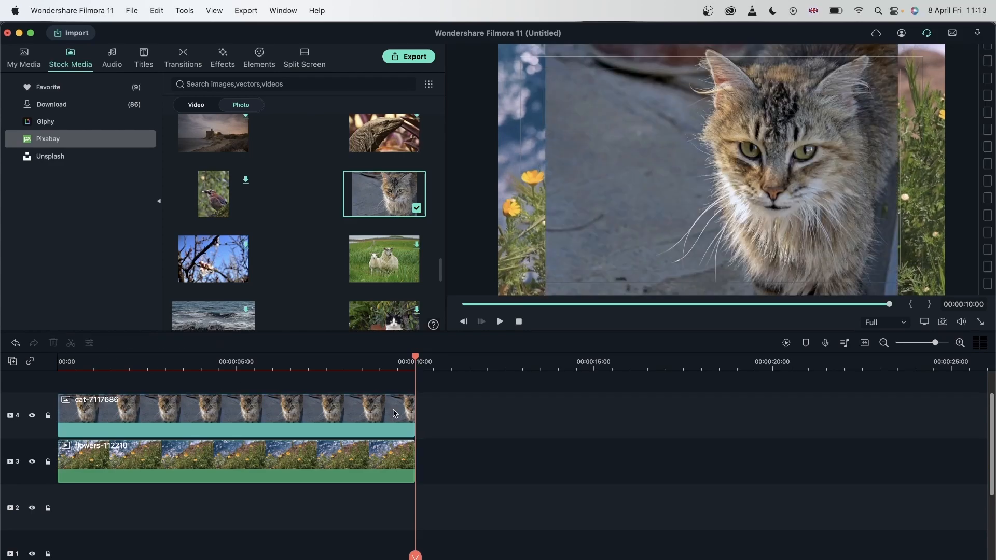
Move the playhead to 00:00:05:14 and turn off the Safe Zones overlay in the preview
{"action": "left_click", "coordinate": [253, 363]}
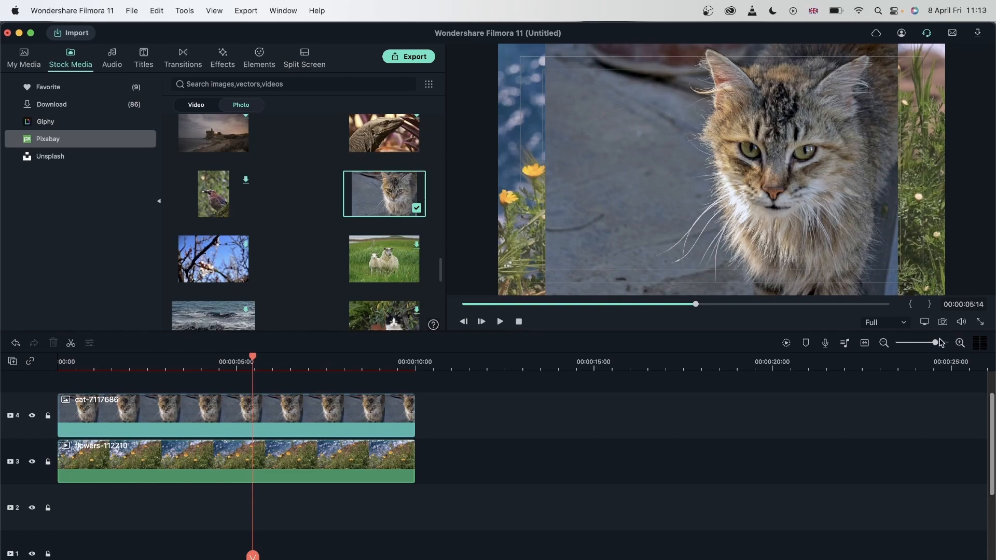
{"action": "left_click", "coordinate": [924, 322]}
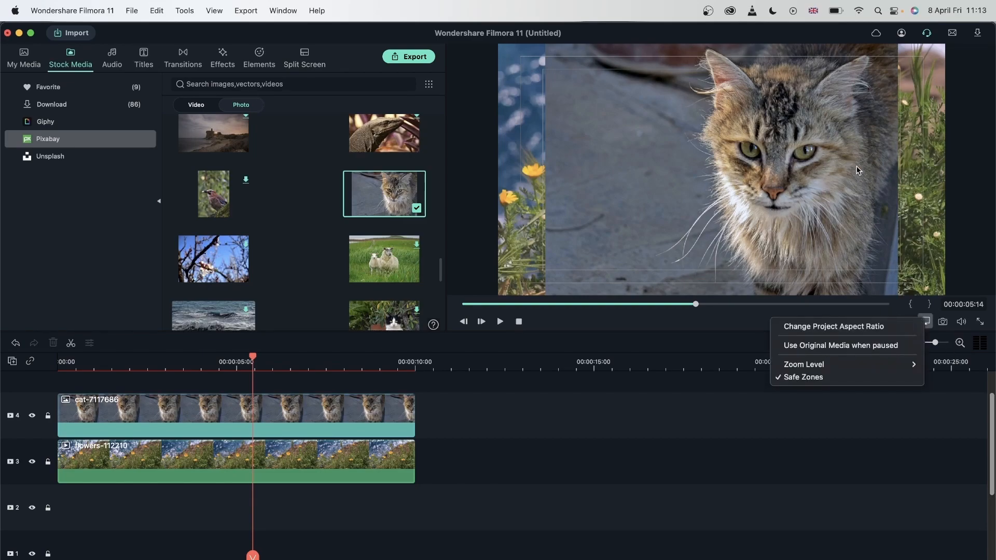
{"action": "left_click", "coordinate": [819, 378]}
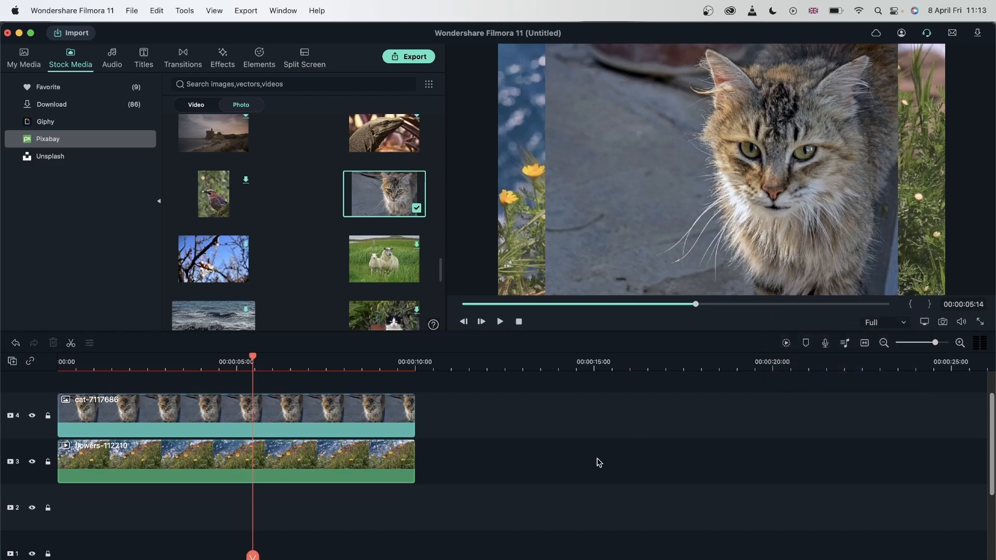
Open the cat clip's basic video properties, keep only Compositing expanded, and review the available blending modes
{"action": "scroll", "coordinate": [279, 474], "scroll_direction": "up", "scroll_amount": 2}
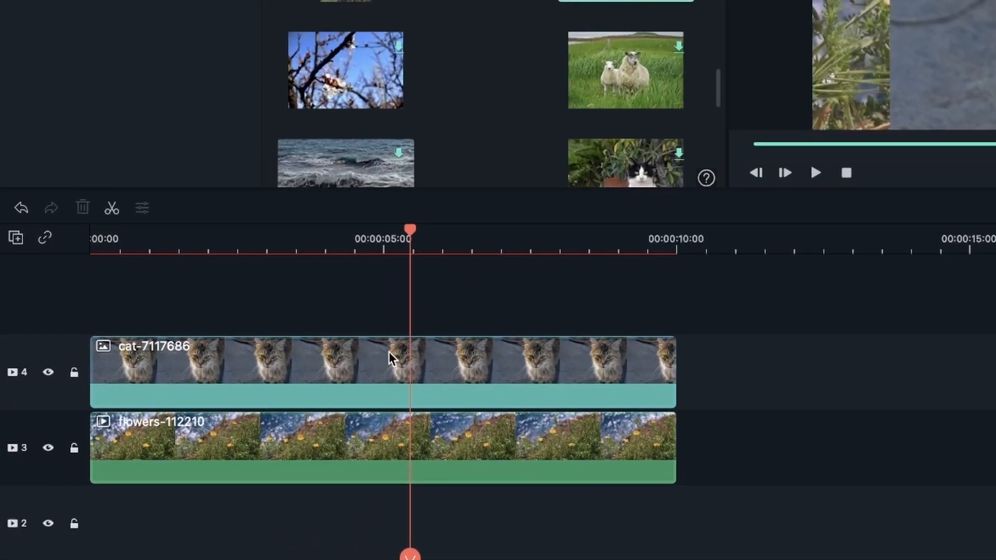
{"action": "double_click", "coordinate": [390, 353]}
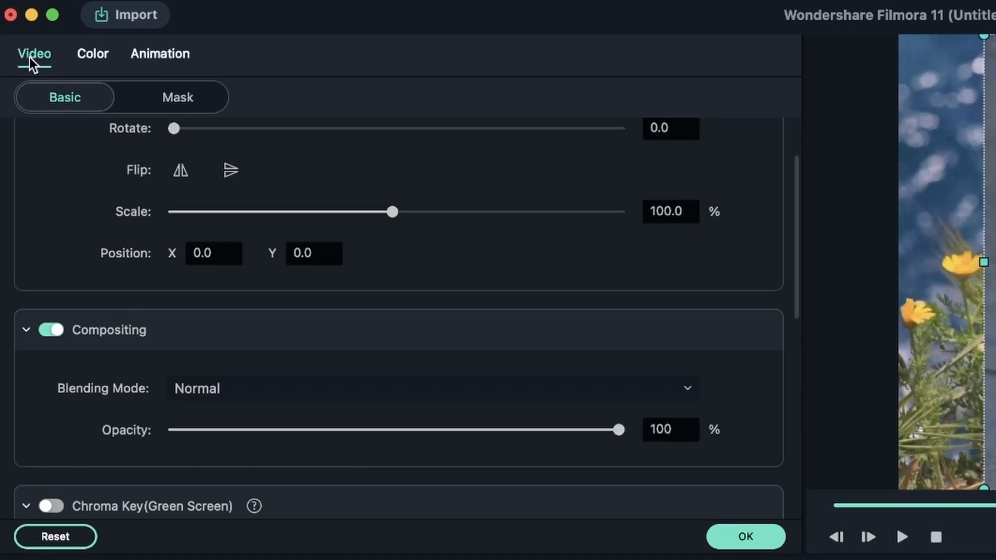
{"action": "scroll", "coordinate": [93, 208], "scroll_direction": "up", "scroll_amount": 3}
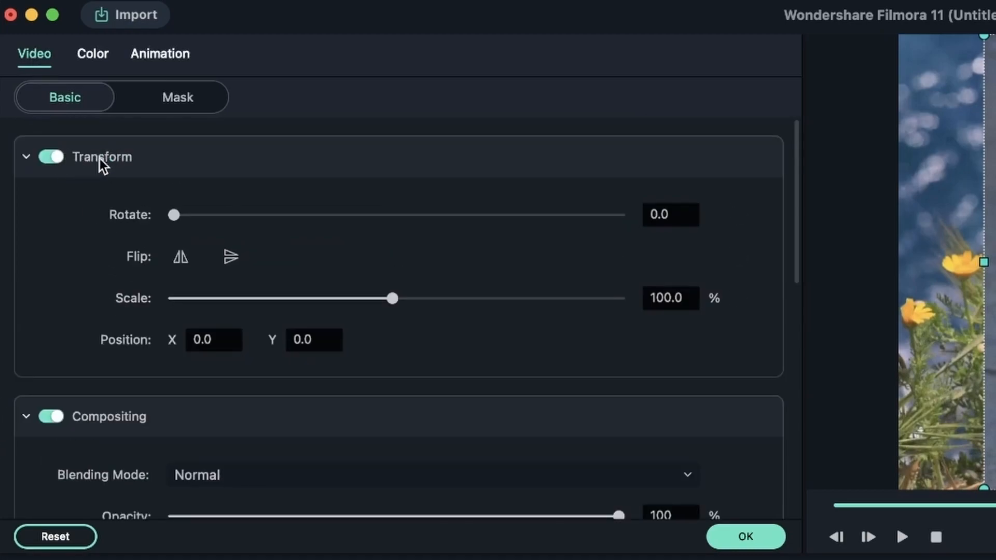
{"action": "left_click", "coordinate": [26, 158]}
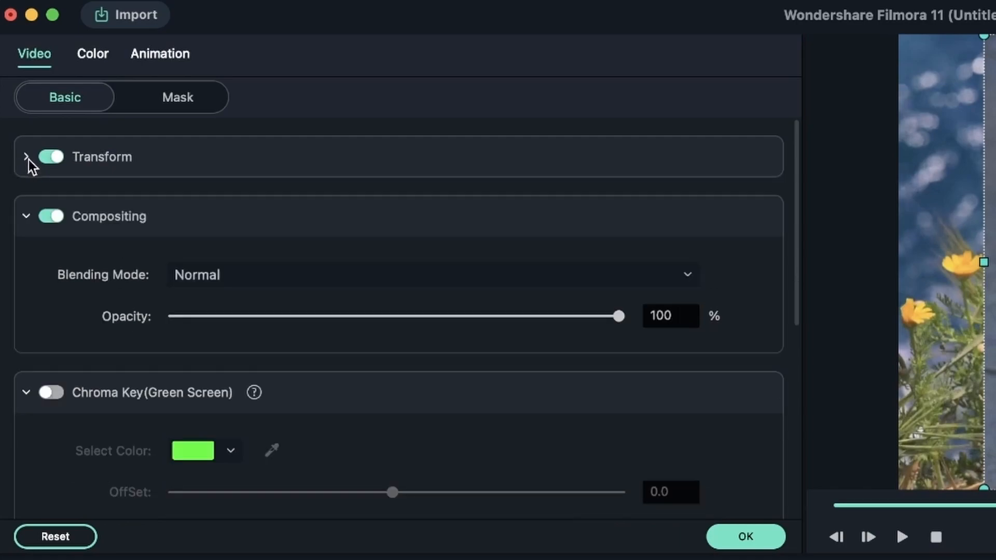
{"action": "left_click", "coordinate": [26, 393]}
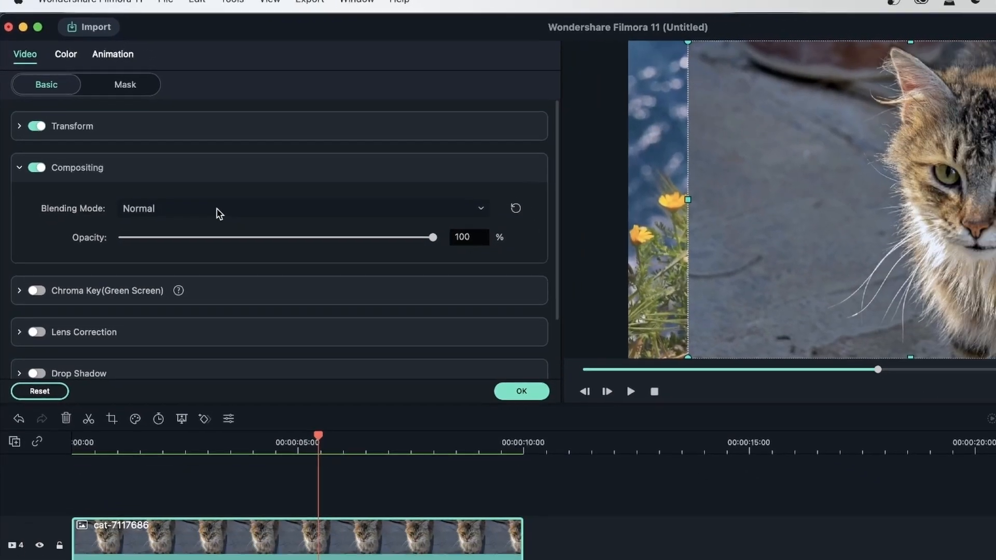
{"action": "left_click", "coordinate": [313, 277]}
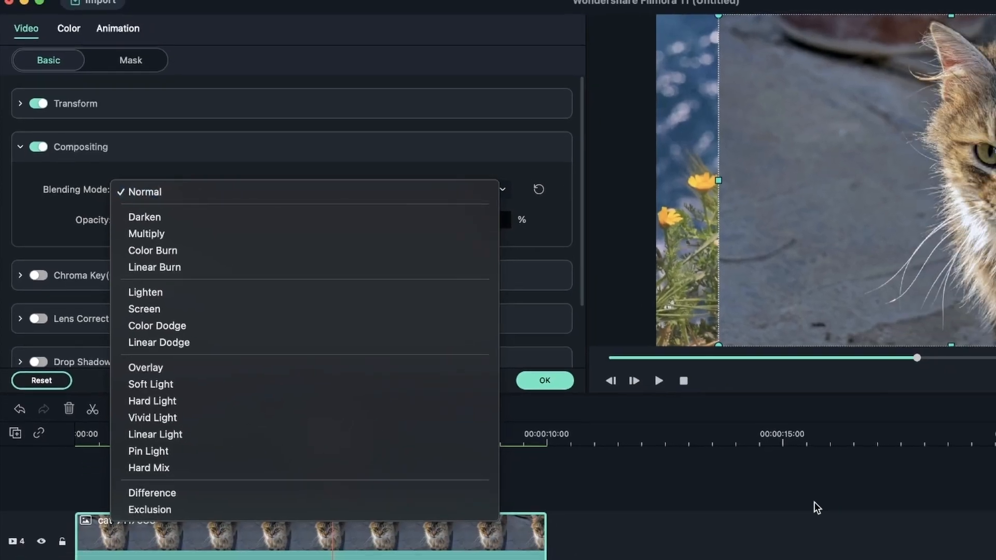
{"action": "left_click", "coordinate": [867, 553]}
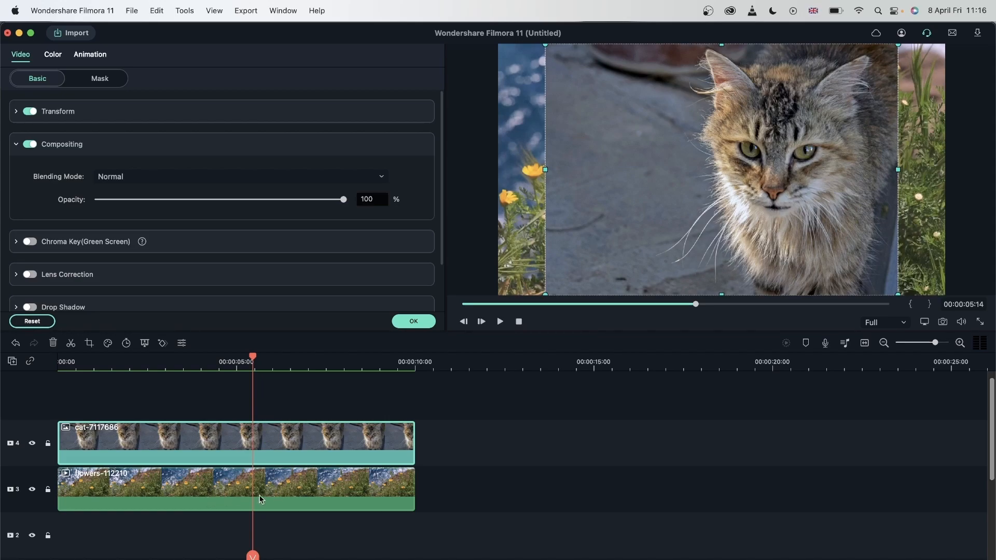
Delete the empty tracks from the timeline
{"action": "left_click", "coordinate": [12, 361]}
{"action": "left_click", "coordinate": [69, 408]}
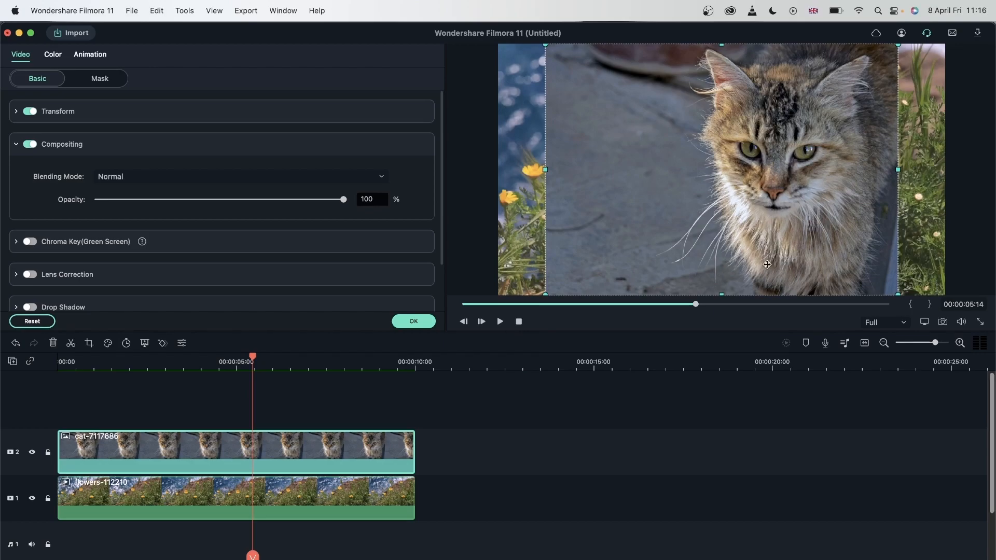
Shrink the cat image in the centre of the preview and set its blending mode to Lighten
{"action": "left_click_drag", "start_coordinate": [549, 294], "coordinate": [635, 238]}
{"action": "left_click_drag", "start_coordinate": [778, 152], "coordinate": [735, 181]}
{"action": "left_click", "coordinate": [234, 176]}
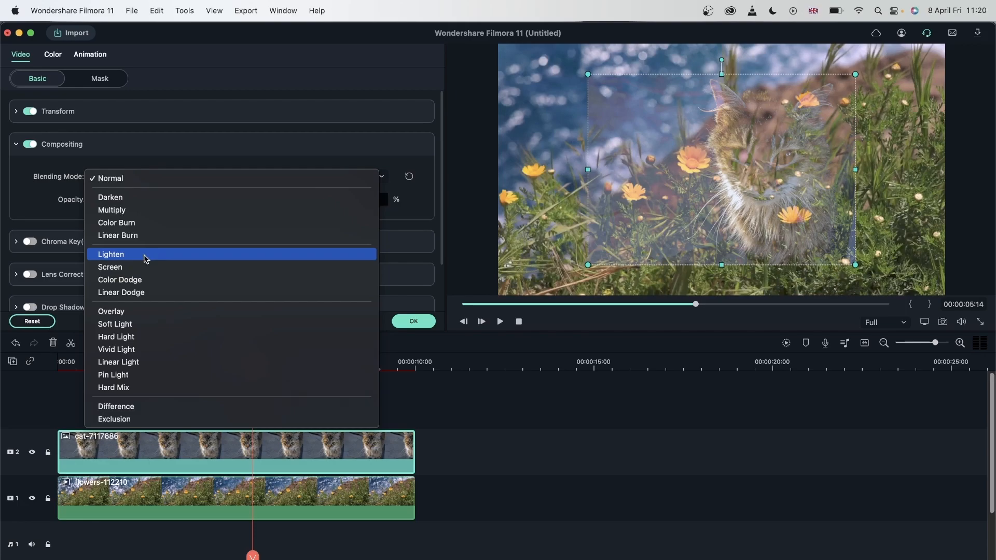
{"action": "left_click", "coordinate": [146, 260]}
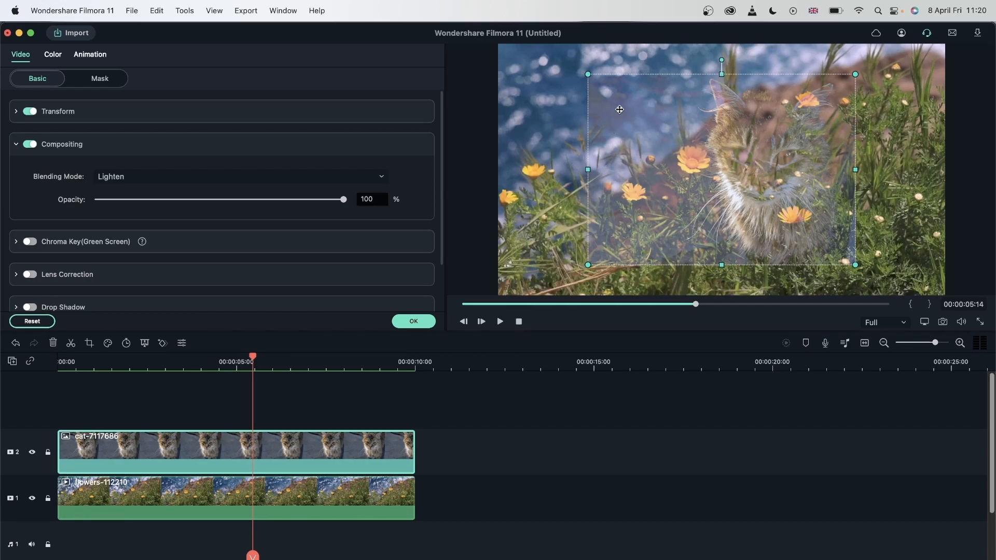
Set the cat image's blending mode to Overlay and preview other modes such as Soft Light and Difference
{"action": "left_click", "coordinate": [301, 177]}
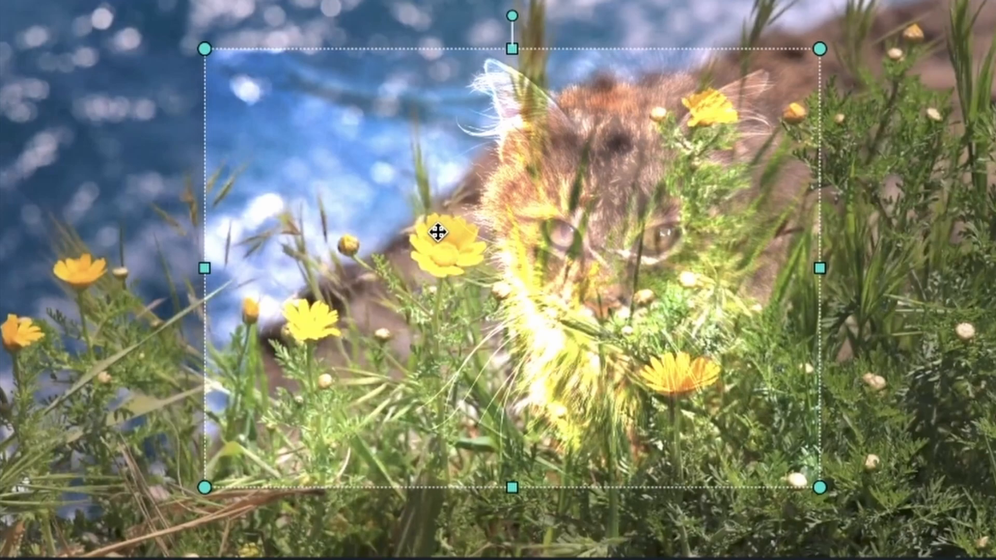
{"action": "left_click", "coordinate": [216, 181]}
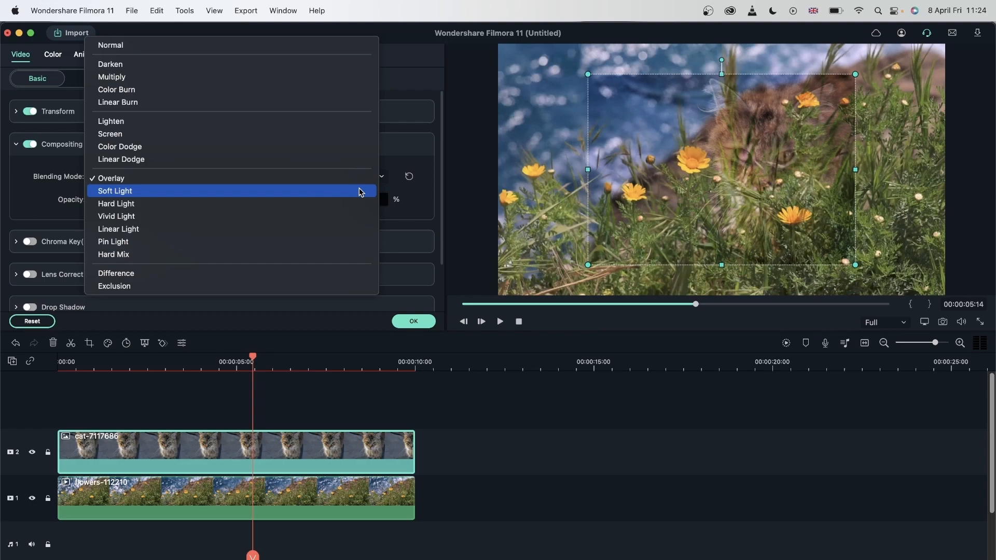
{"action": "left_click", "coordinate": [361, 192]}
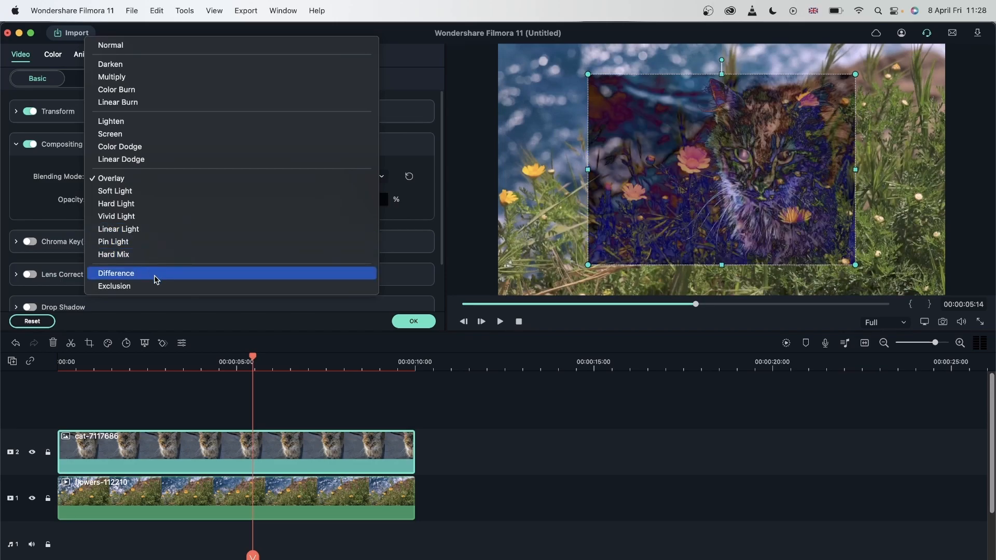
{"action": "left_click", "coordinate": [20, 189]}
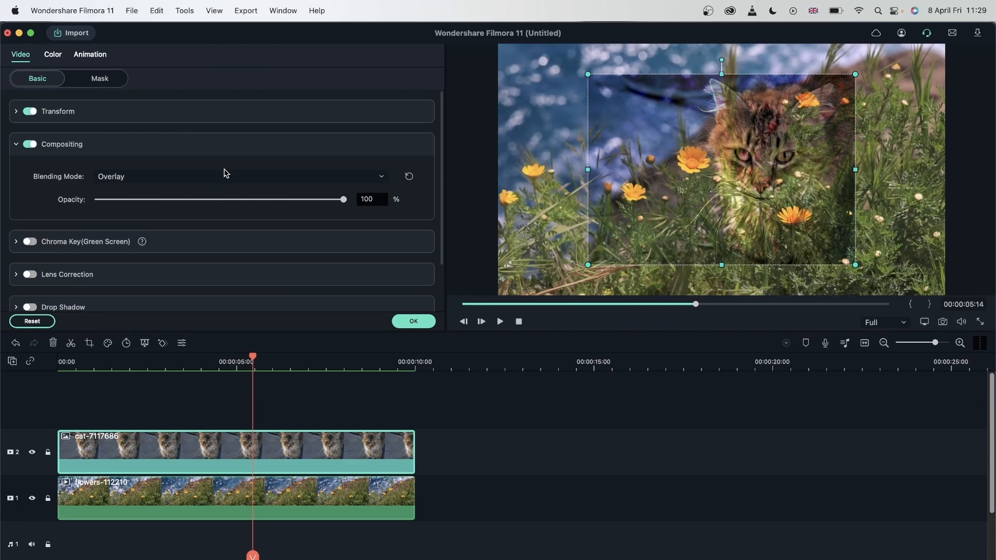
Set the cat image's blending mode to Hard Mix and lower its opacity to 33%
{"action": "left_click", "coordinate": [182, 177]}
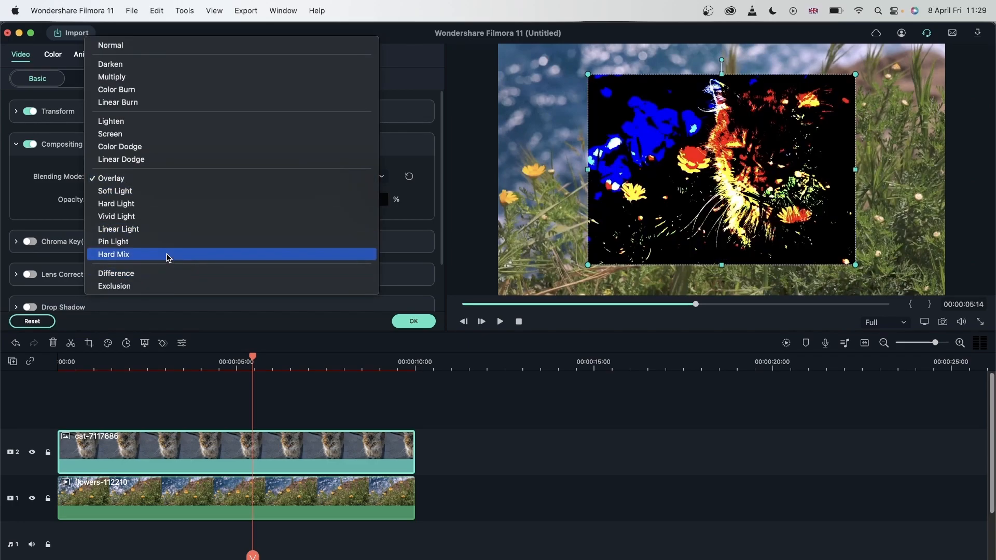
{"action": "left_click", "coordinate": [166, 254]}
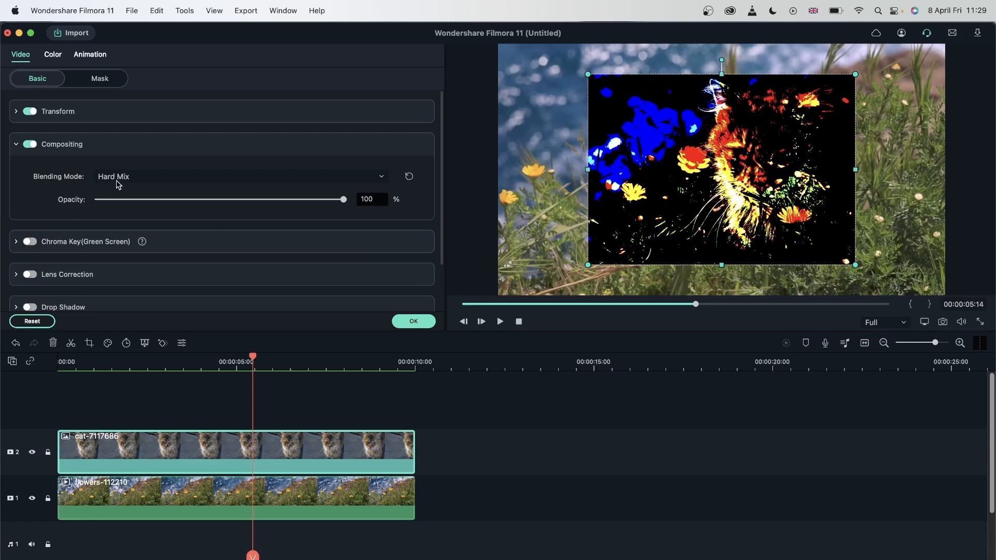
{"action": "left_click_drag", "start_coordinate": [344, 199], "coordinate": [178, 227]}
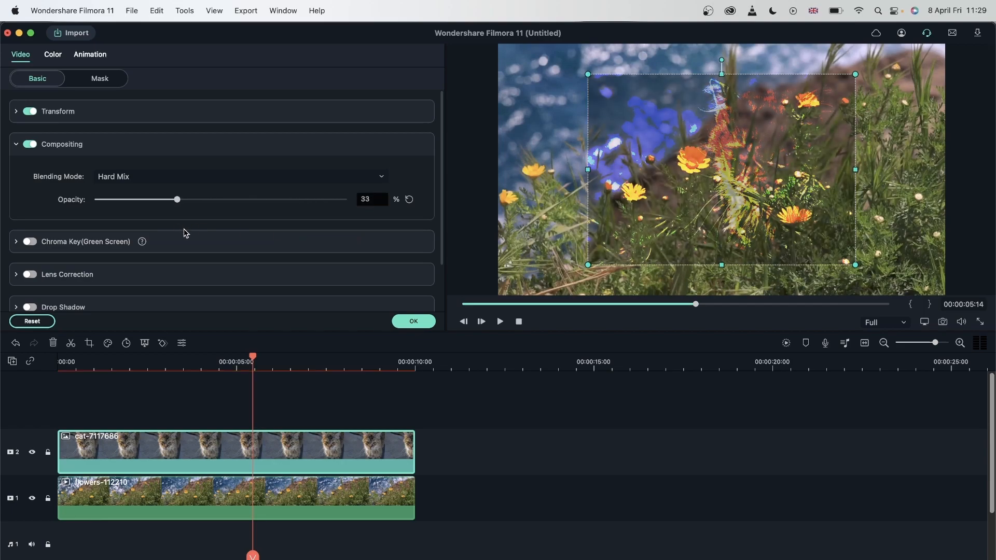
Restore the cat image's opacity to 100% and reset all its video properties to their defaults
{"action": "left_click", "coordinate": [410, 199]}
{"action": "left_click", "coordinate": [243, 199]}
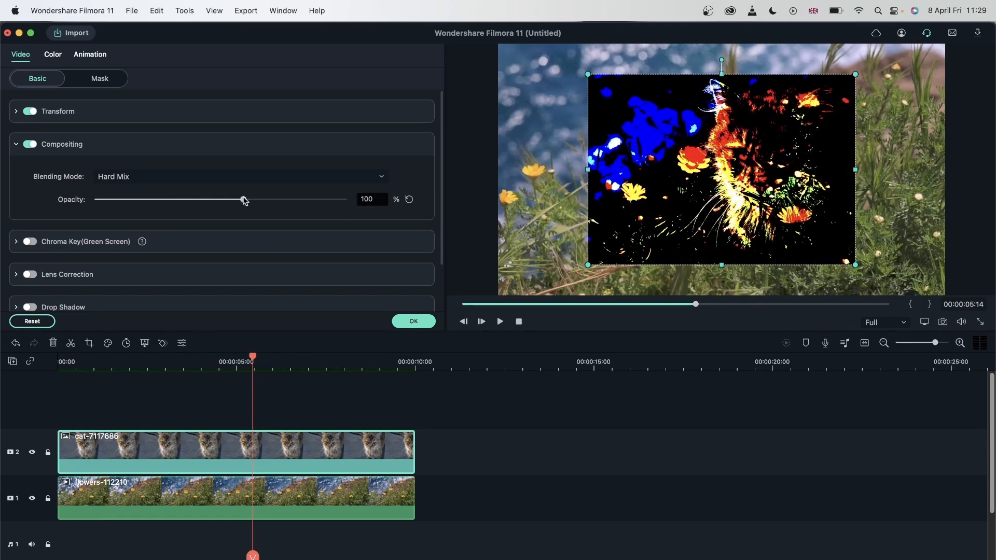
{"action": "left_click", "coordinate": [30, 322]}
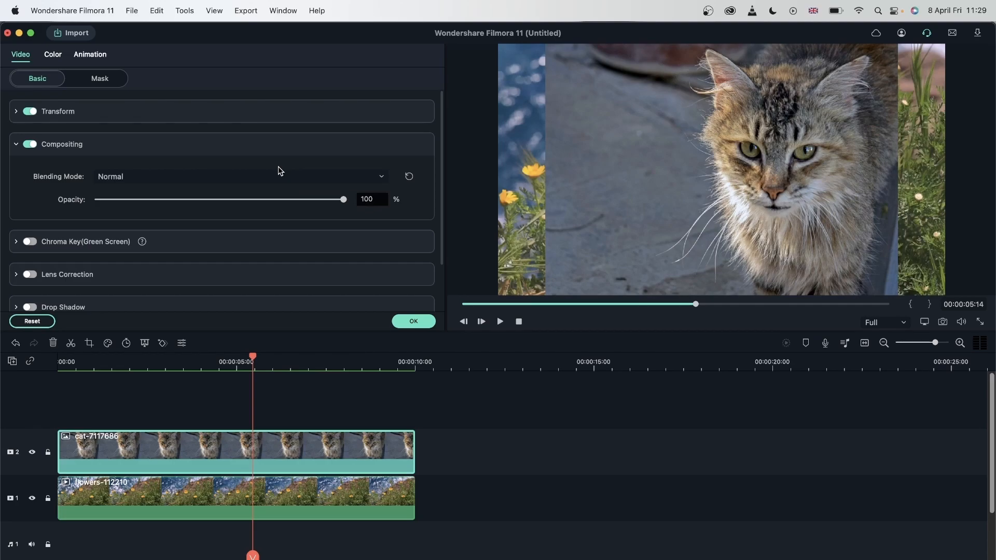
Close the cat clip's properties and delete the clip from the timeline
{"action": "left_click", "coordinate": [410, 322]}
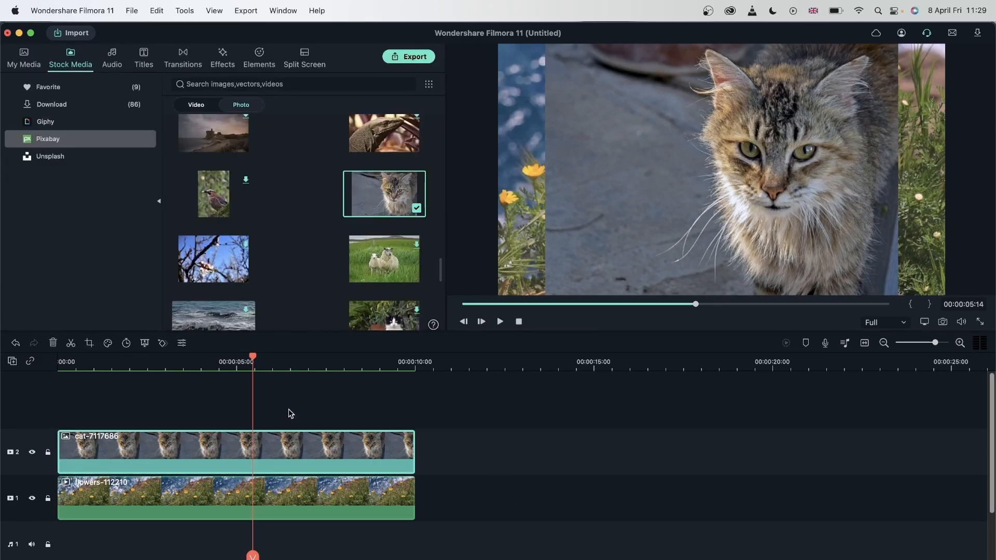
{"action": "key", "text": "Delete"}
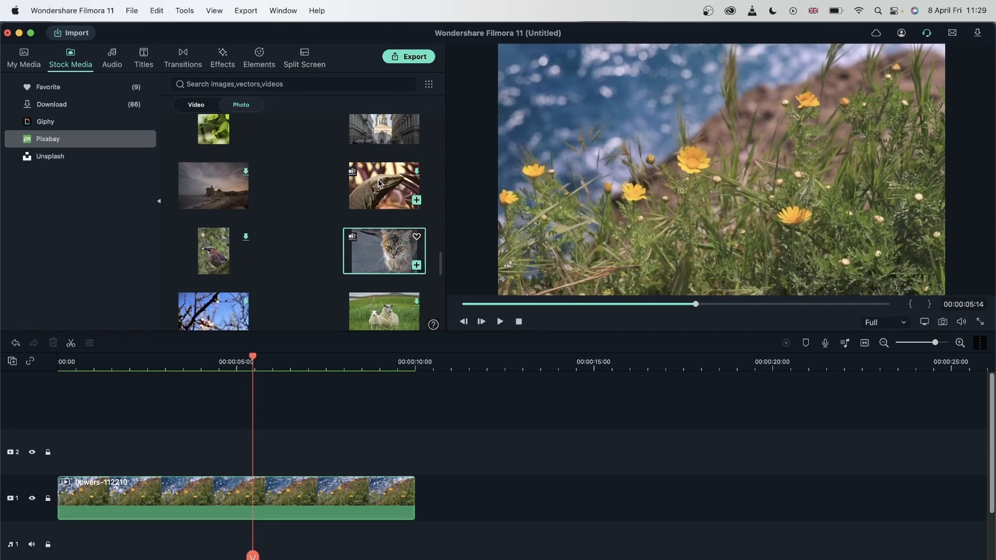
Search the Pixabay stock videos for "overlay"
{"action": "left_click", "coordinate": [196, 105]}
{"action": "left_click", "coordinate": [246, 83]}
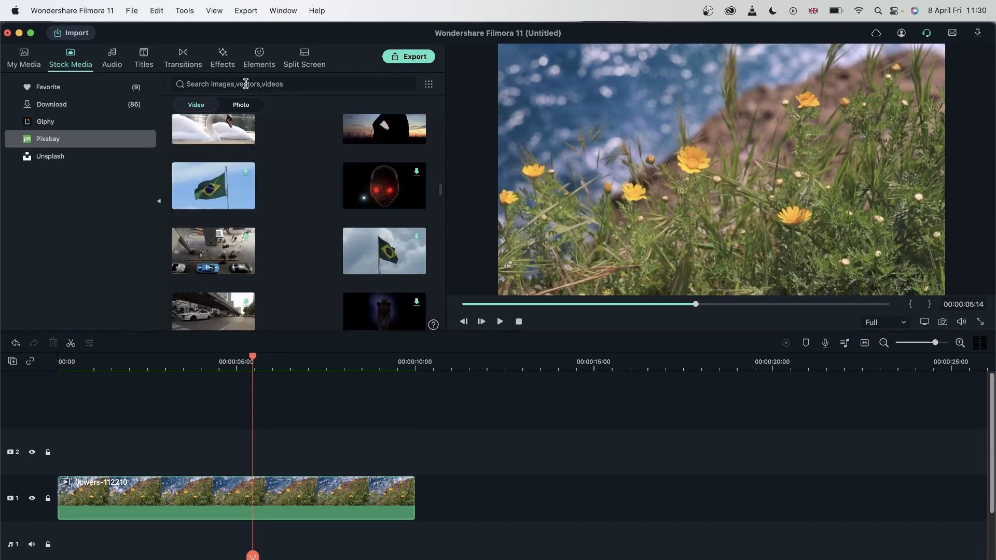
{"action": "type", "text": "overlay"}
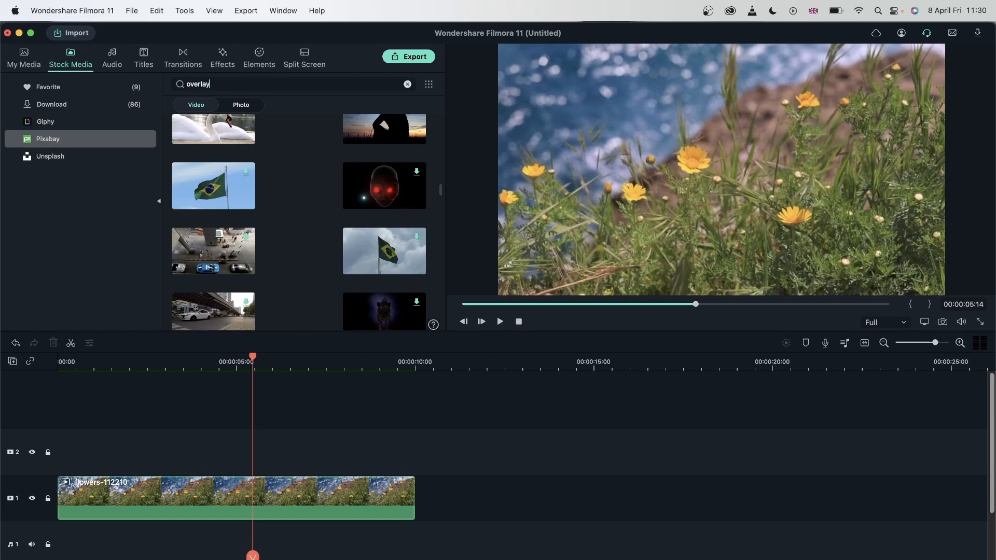
{"action": "key", "text": "Return"}
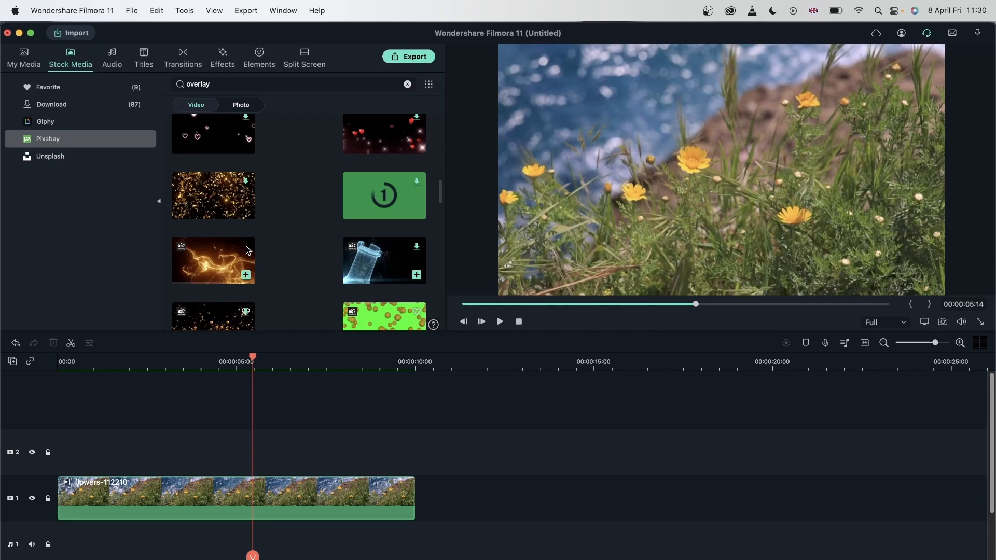
Browse the overlay videos and place the gold particle clip at the start of track 2, above the flowers video
{"action": "scroll", "coordinate": [333, 215], "scroll_direction": "down", "scroll_amount": 2}
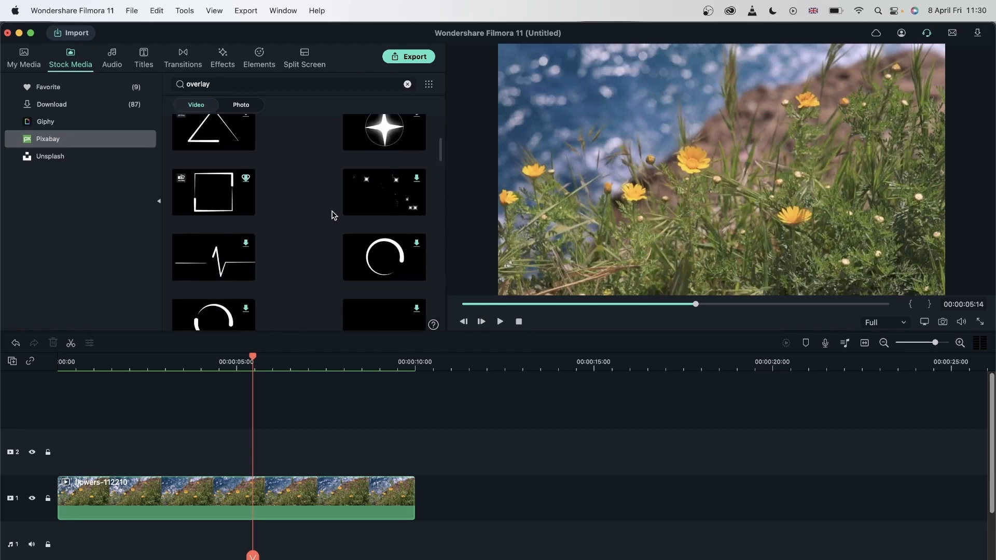
{"action": "scroll", "coordinate": [333, 215], "scroll_direction": "down", "scroll_amount": 3}
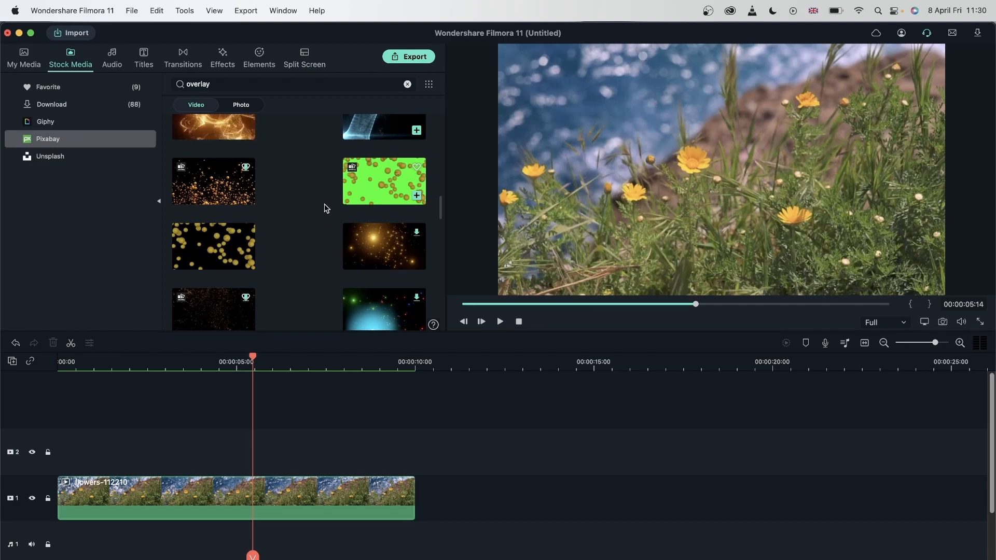
{"action": "scroll", "coordinate": [300, 204], "scroll_direction": "up", "scroll_amount": 2}
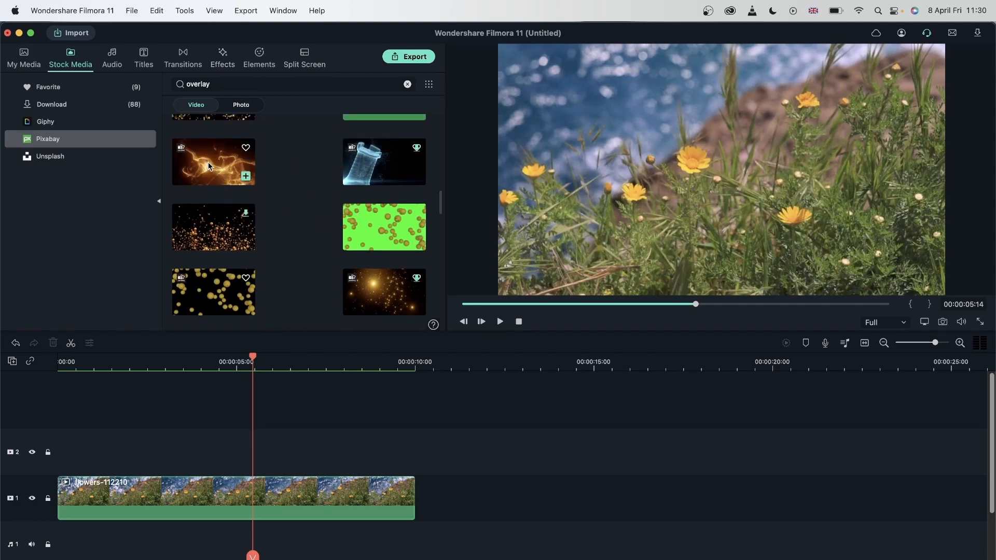
{"action": "left_click_drag", "start_coordinate": [208, 158], "coordinate": [61, 445]}
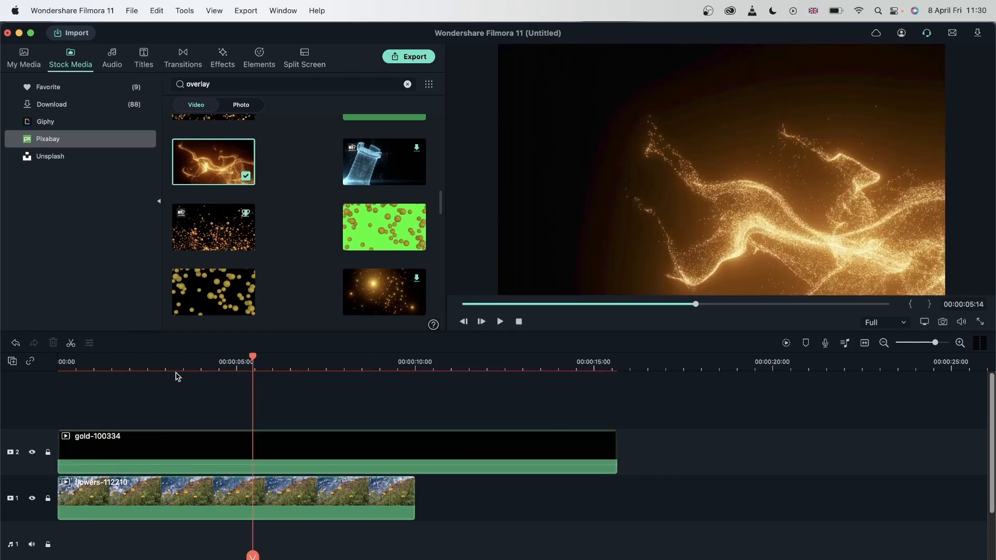
Scrub through the timeline to preview the gold particle clip covering the flowers video
{"action": "left_click", "coordinate": [175, 362]}
{"action": "left_click", "coordinate": [211, 362]}
{"action": "left_click", "coordinate": [300, 363]}
{"action": "left_click_drag", "start_coordinate": [307, 369], "coordinate": [193, 407]}
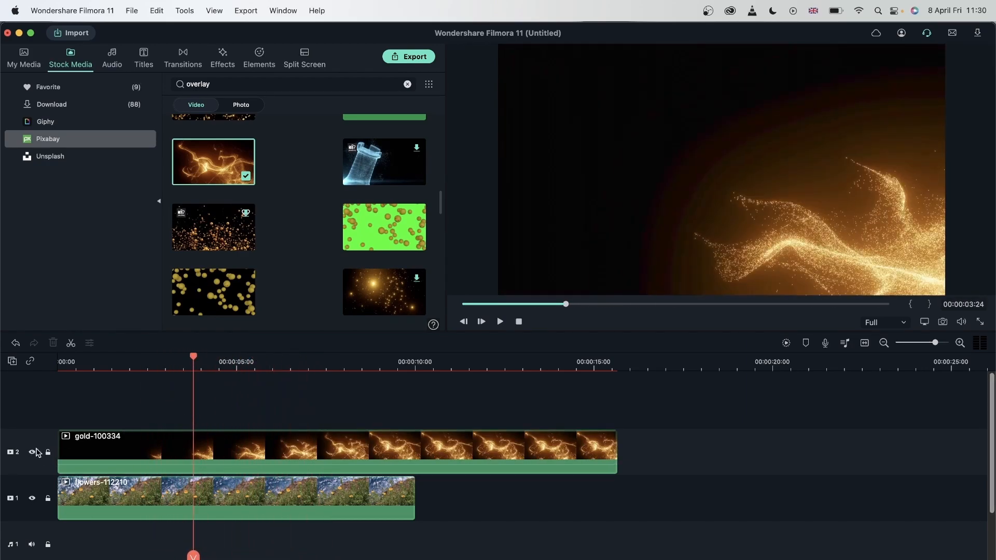
Hide track 2 to view the flowers video alone from the start of the timeline, and show the track again
{"action": "left_click", "coordinate": [36, 450]}
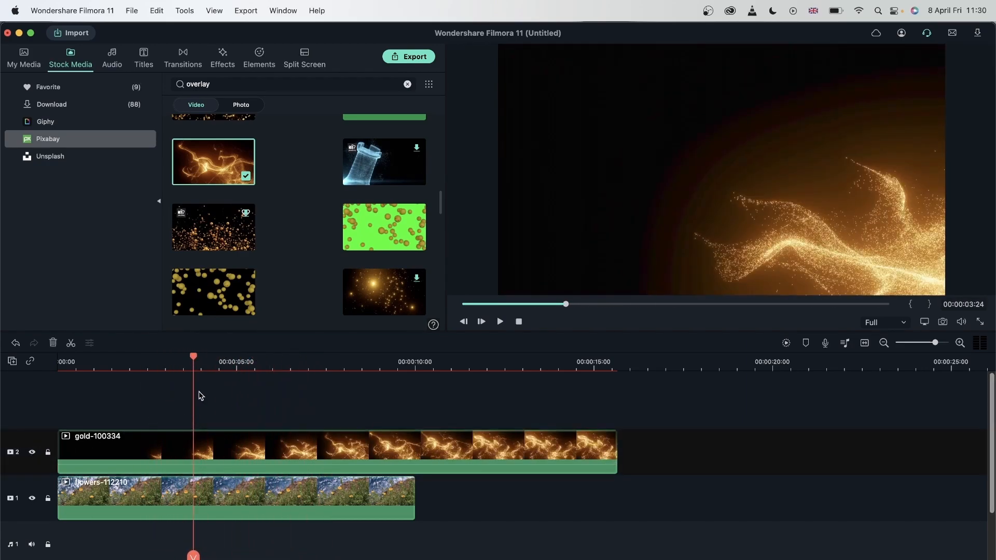
{"action": "left_click", "coordinate": [31, 454]}
{"action": "left_click_drag", "start_coordinate": [194, 358], "coordinate": [60, 366]}
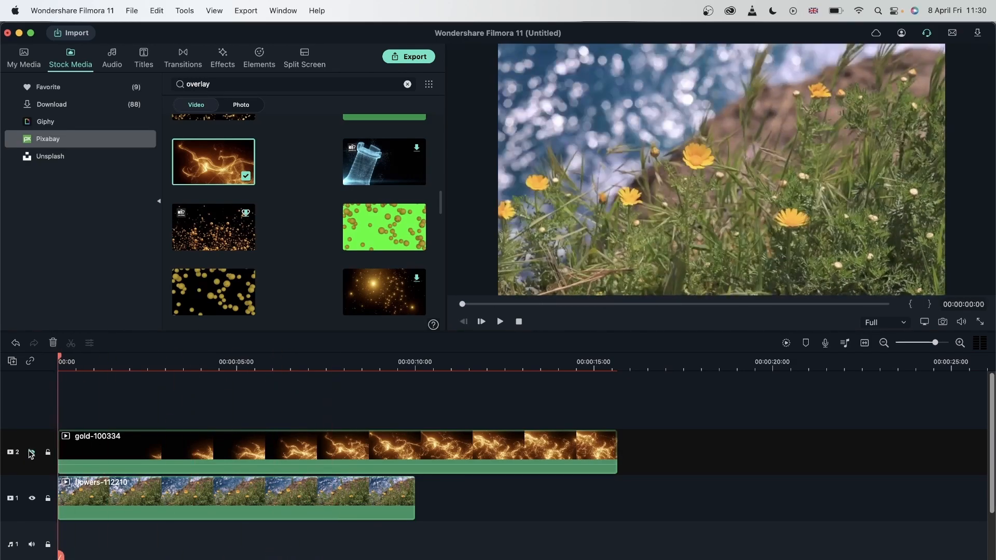
{"action": "left_click", "coordinate": [32, 453]}
Park the playhead at 00:00:03:15 and set the gold clip's blending mode to Screen
{"action": "left_click", "coordinate": [182, 362]}
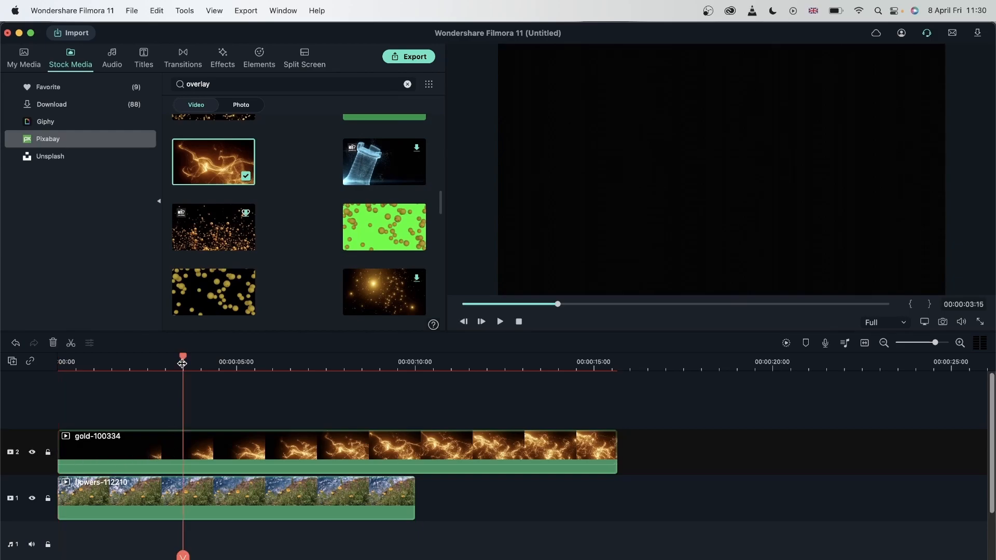
{"action": "double_click", "coordinate": [247, 450]}
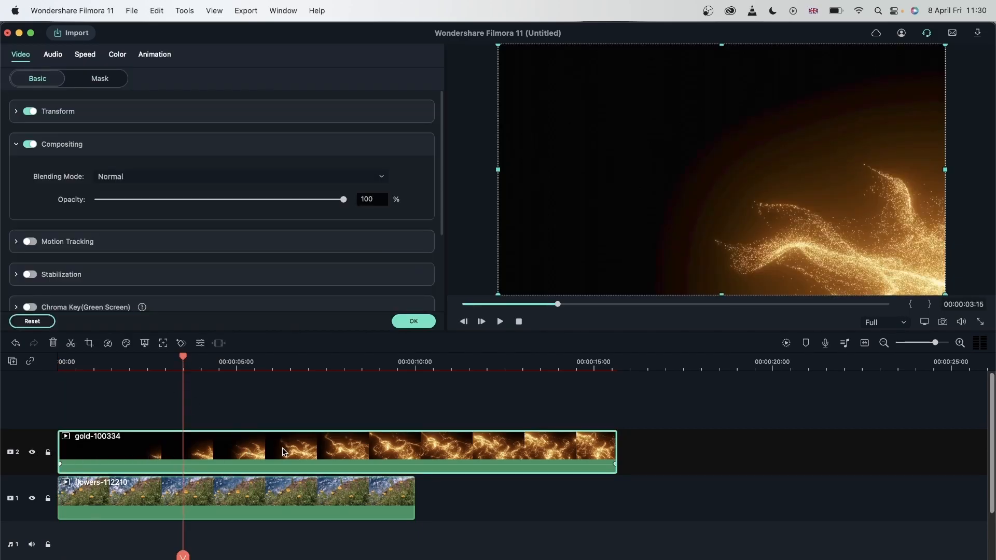
{"action": "left_click", "coordinate": [158, 176]}
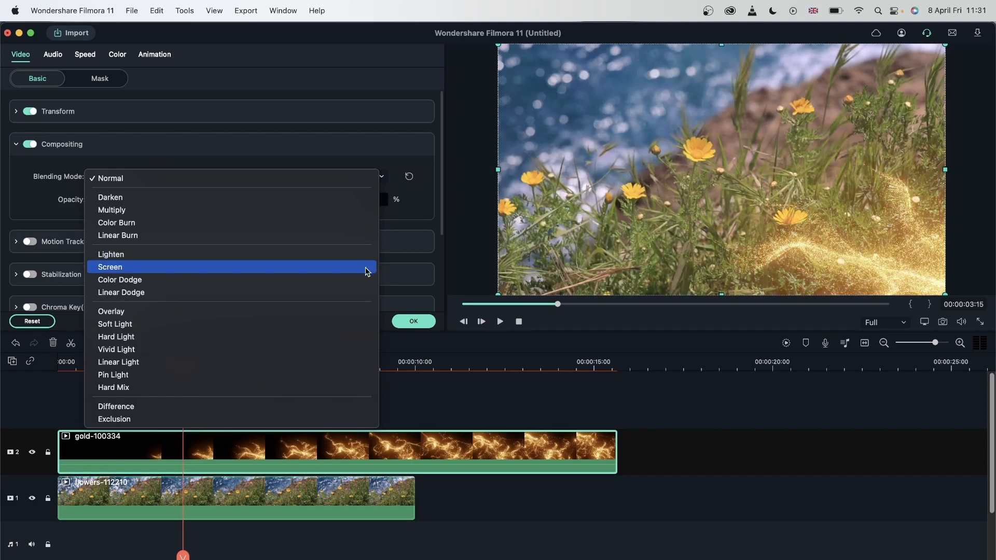
{"action": "left_click", "coordinate": [366, 268]}
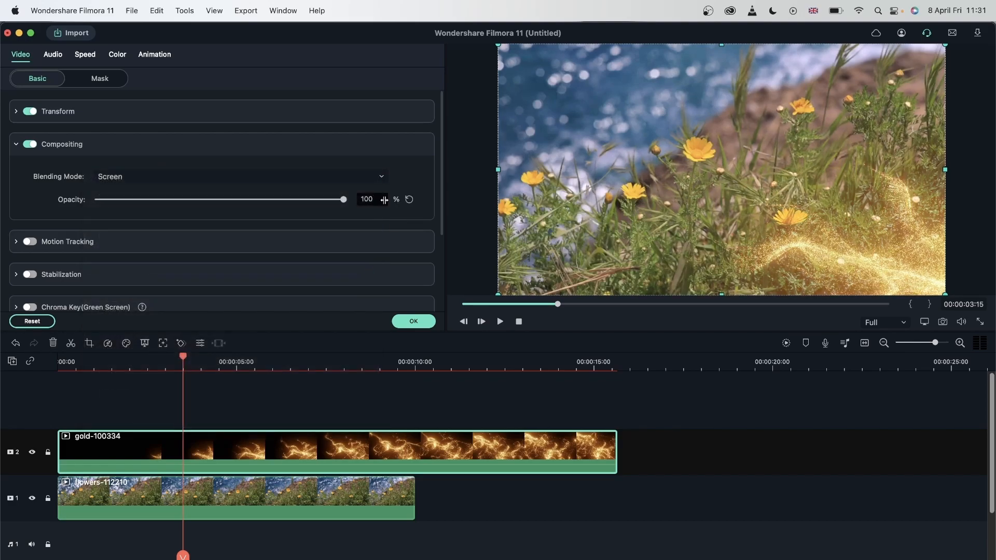
Try a lower opacity on the gold clip and restore it to 100%
{"action": "left_click_drag", "start_coordinate": [345, 200], "coordinate": [162, 206]}
{"action": "left_click", "coordinate": [409, 199]}
{"action": "left_click_drag", "start_coordinate": [344, 200], "coordinate": [386, 197]}
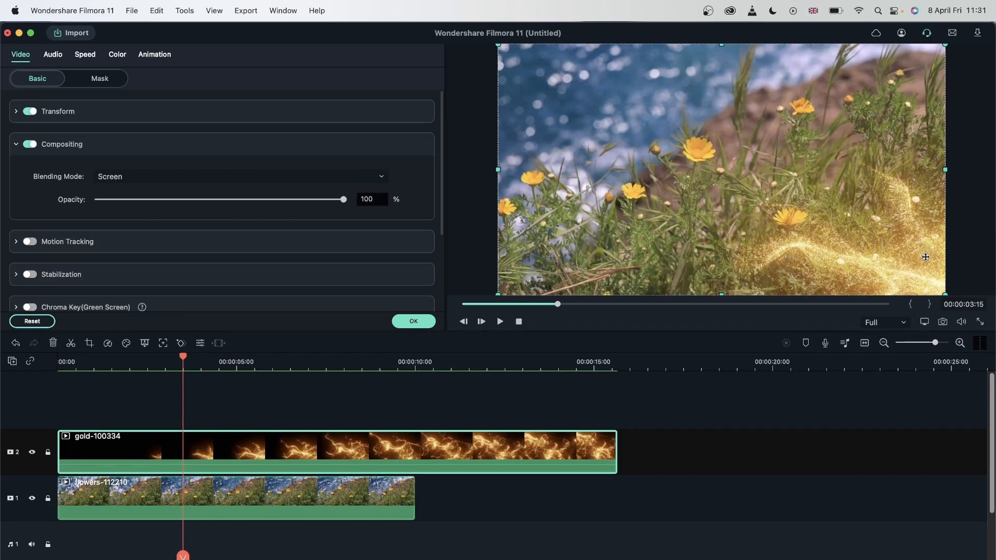
Confirm the gold clip's properties, trim about 2.4 seconds off its start, and align it with the timeline's beginning
{"action": "left_click", "coordinate": [411, 321]}
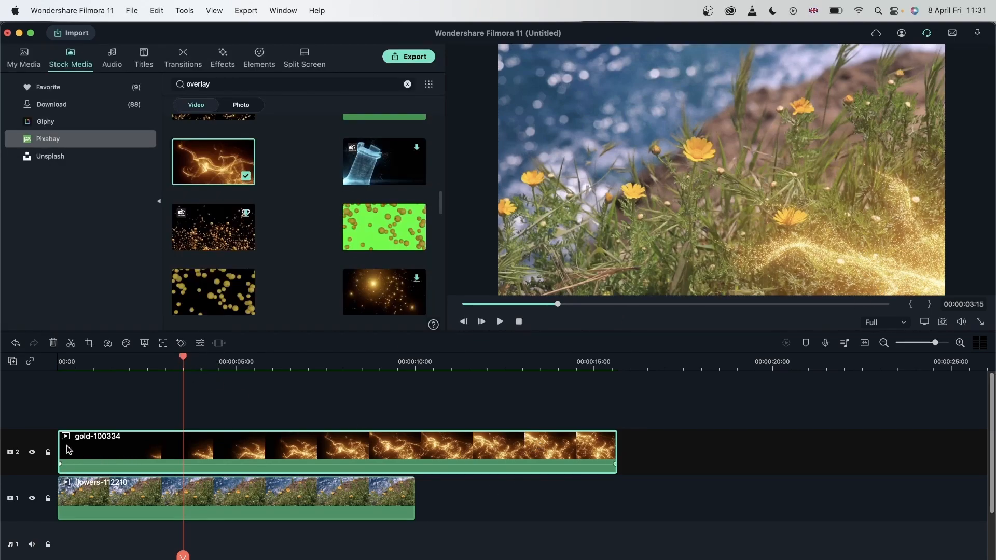
{"action": "left_click_drag", "start_coordinate": [60, 445], "coordinate": [145, 445]}
{"action": "left_click_drag", "start_coordinate": [327, 455], "coordinate": [232, 456]}
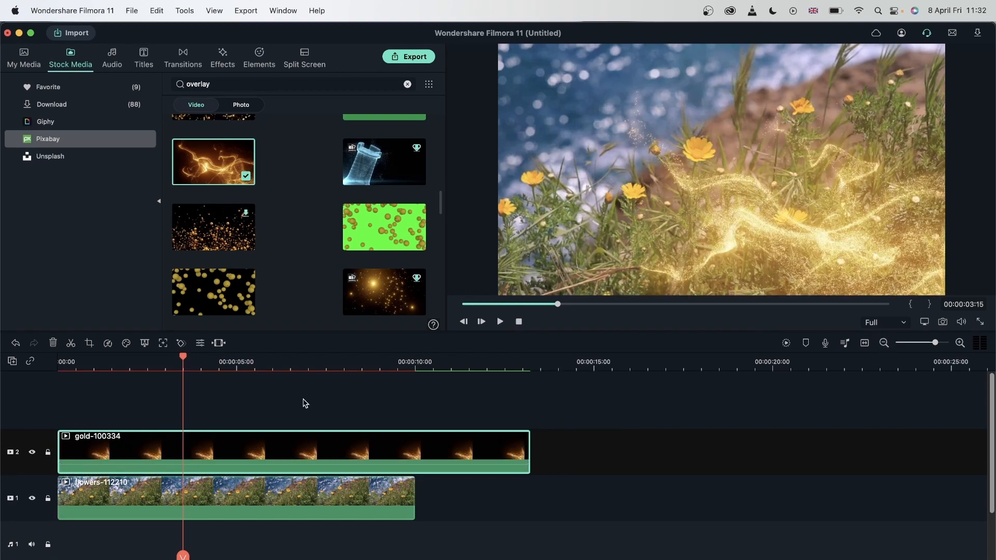
Play back the gold and flowers composite and check it at several points on the timeline
{"action": "left_click", "coordinate": [108, 365]}
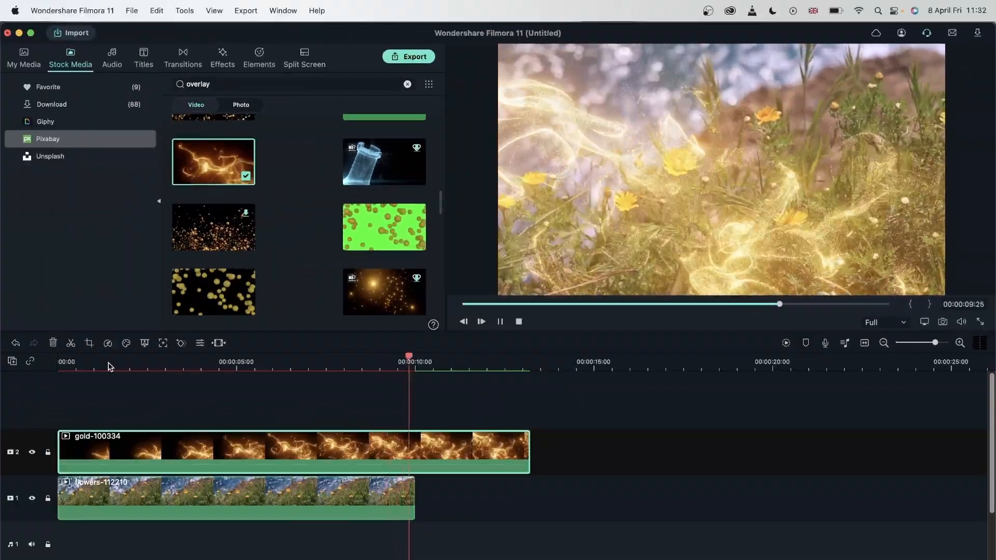
{"action": "left_click", "coordinate": [189, 366]}
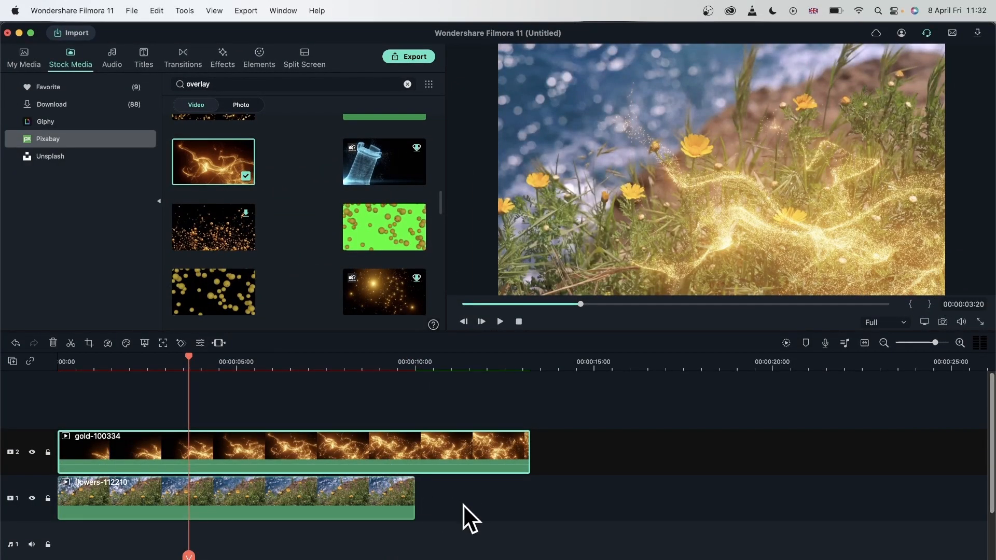
{"action": "left_click", "coordinate": [390, 361]}
{"action": "key", "text": "space"}
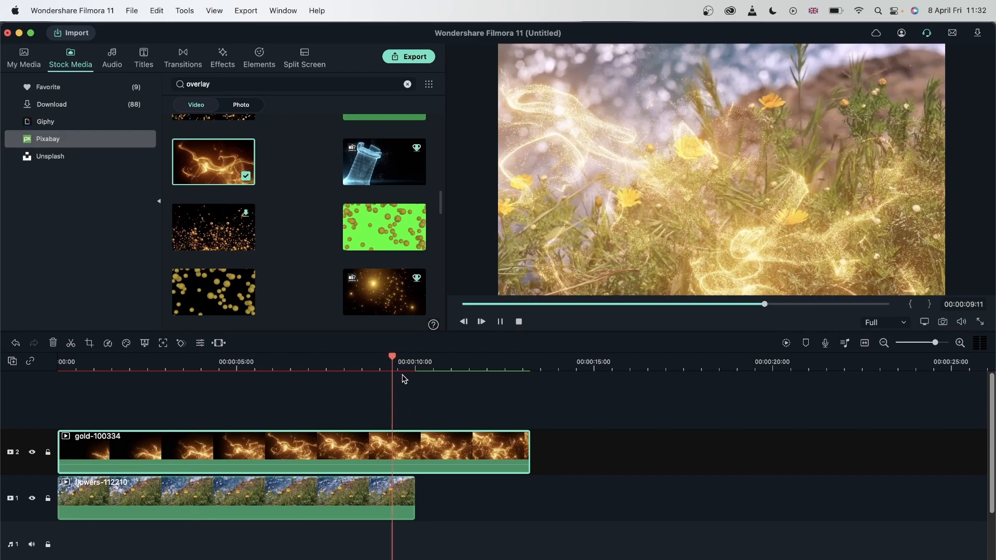
{"action": "key", "text": "space"}
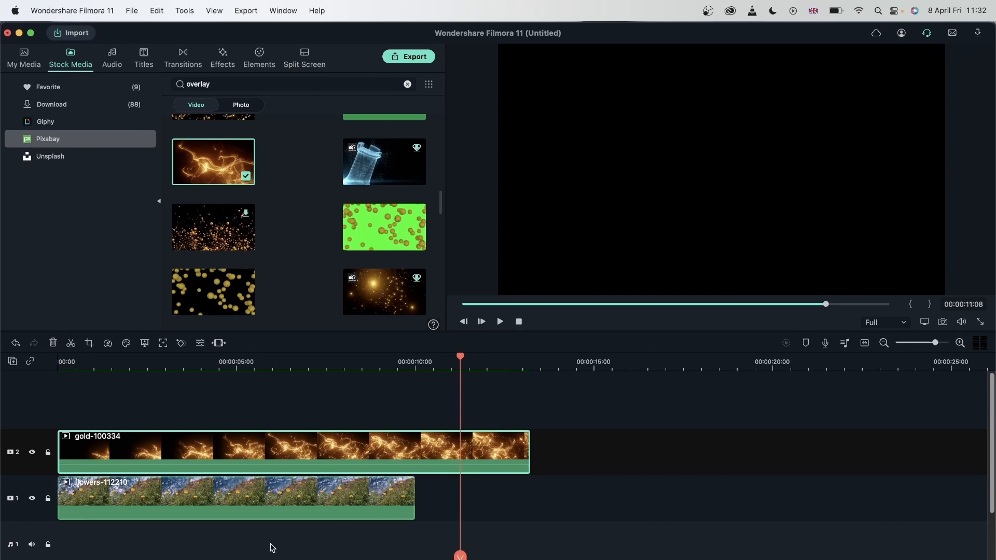
Park the playhead at 00:00:06:23 and view the gold stock clip's file properties
{"action": "left_click_drag", "start_coordinate": [299, 362], "coordinate": [274, 362]}
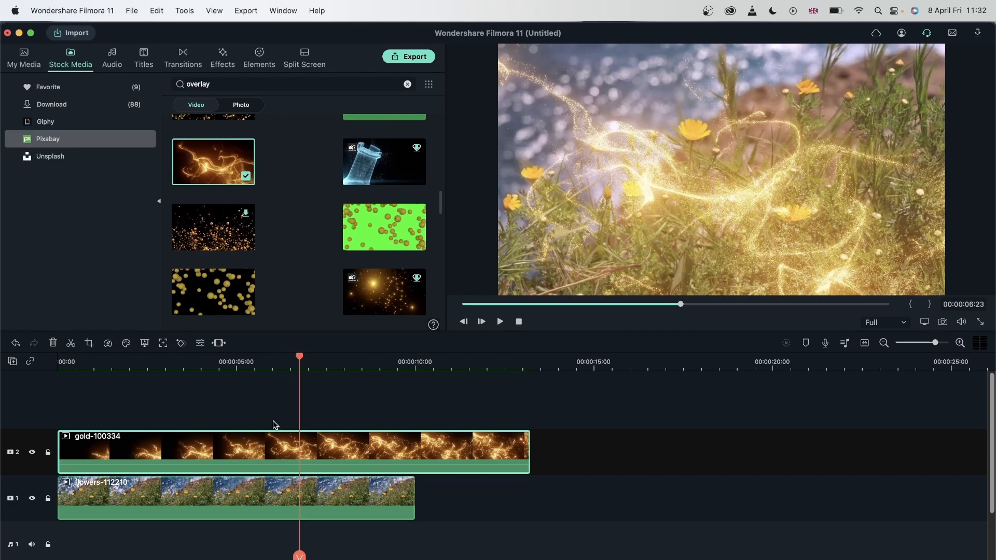
{"action": "right_click", "coordinate": [213, 162]}
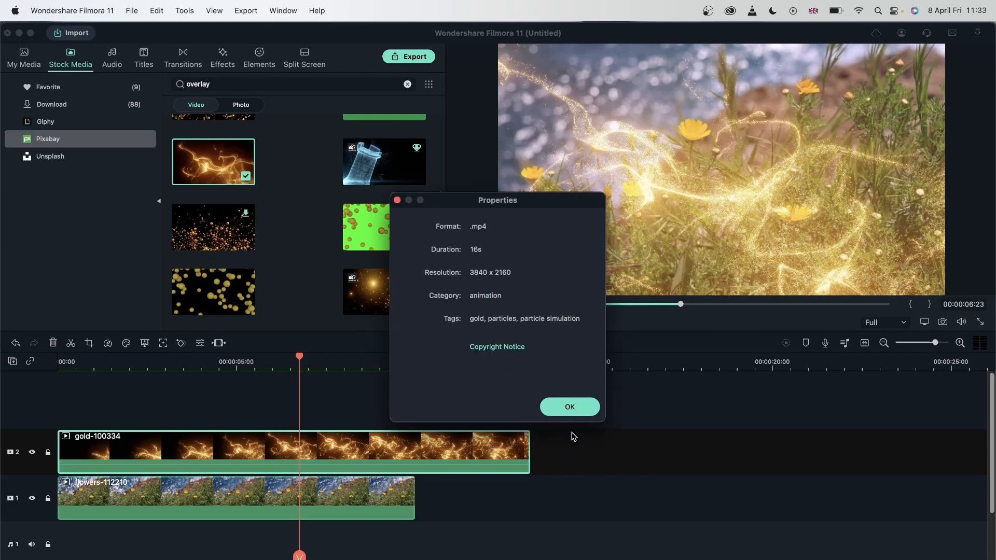
{"action": "left_click", "coordinate": [571, 407]}
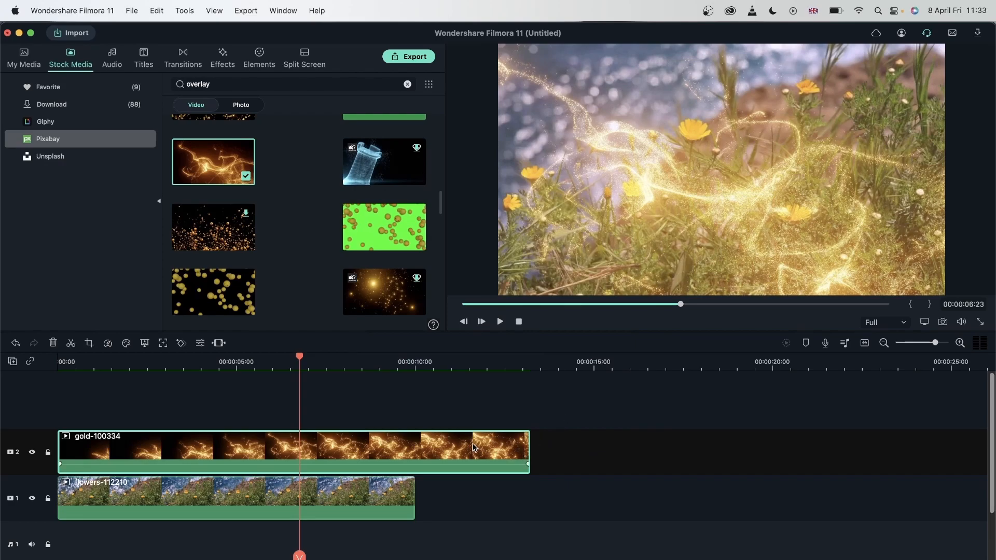
Delete both the gold and flowers clips from the timeline
{"action": "left_click_drag", "start_coordinate": [482, 398], "coordinate": [285, 522]}
{"action": "key", "text": "Delete"}
Place the downloaded lake dock video on track 1, match the project to its 3840x2160 50.00fps settings, and scrub through it
{"action": "scroll", "coordinate": [251, 226], "scroll_direction": "up", "scroll_amount": 3}
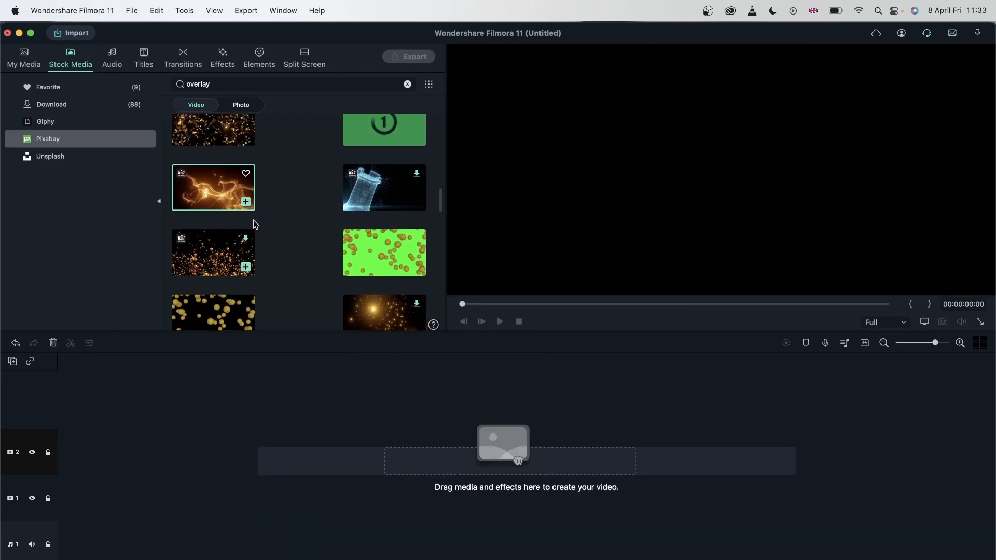
{"action": "scroll", "coordinate": [311, 215], "scroll_direction": "up", "scroll_amount": 3}
{"action": "scroll", "coordinate": [313, 217], "scroll_direction": "up", "scroll_amount": 6}
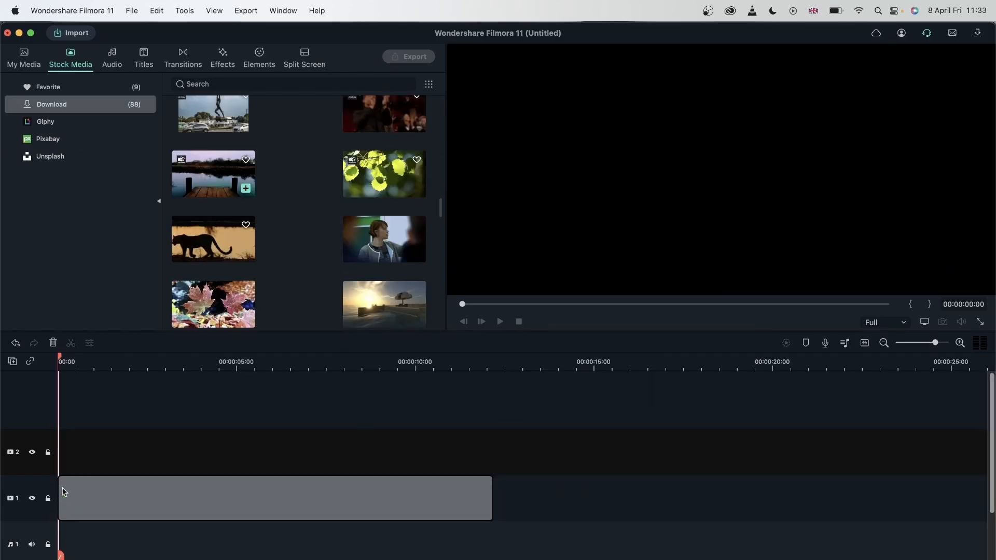
{"action": "left_click_drag", "start_coordinate": [62, 492], "coordinate": [63, 493]}
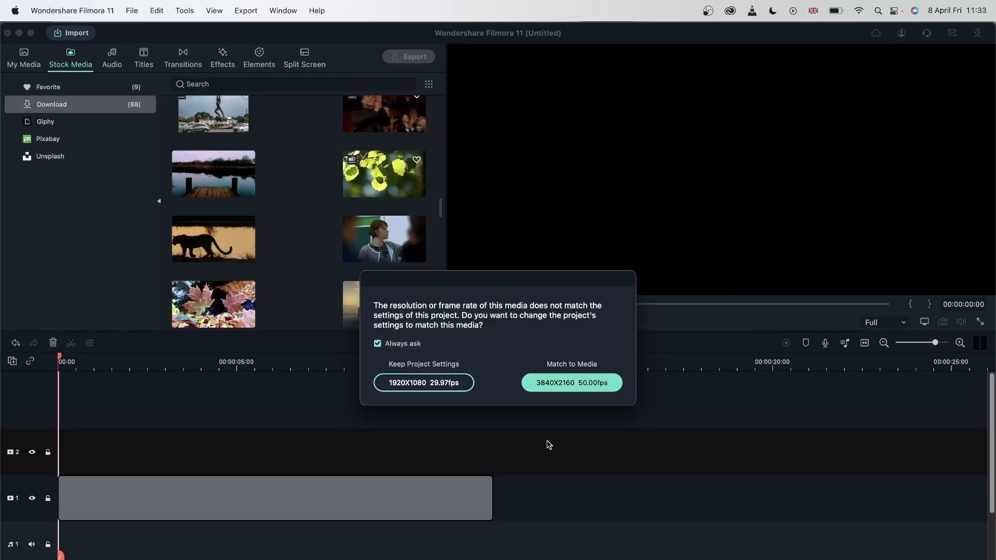
{"action": "left_click", "coordinate": [534, 381]}
{"action": "left_click", "coordinate": [155, 362]}
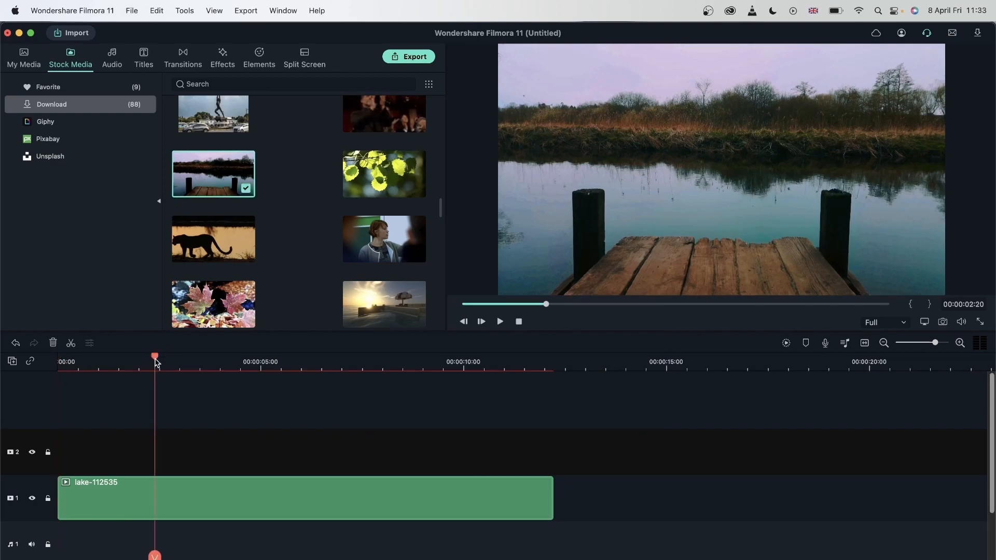
{"action": "left_click_drag", "start_coordinate": [155, 358], "coordinate": [99, 405]}
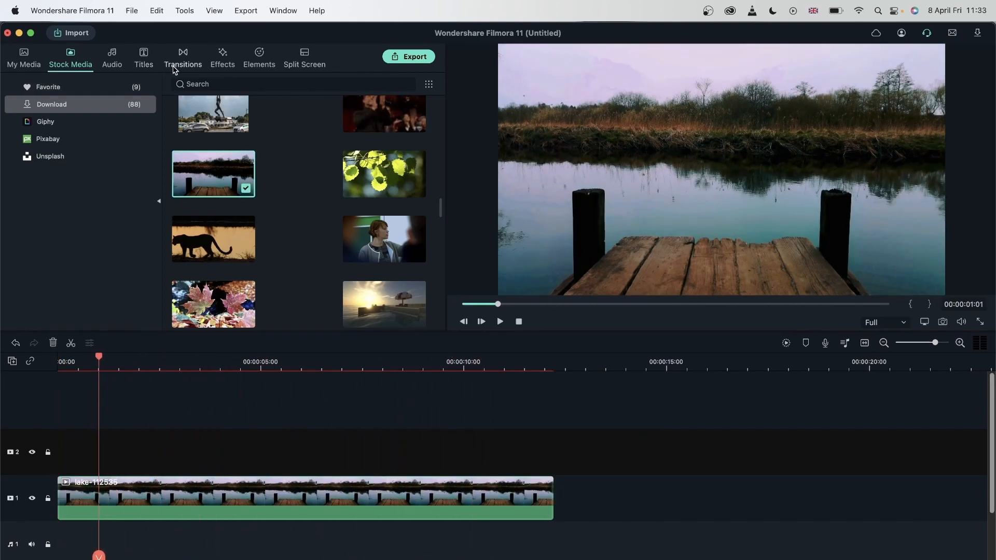
Search the Pixabay videos for "rain overlay" and place the dense rain clip at the start of track 2, above the lake video
{"action": "left_click", "coordinate": [100, 142]}
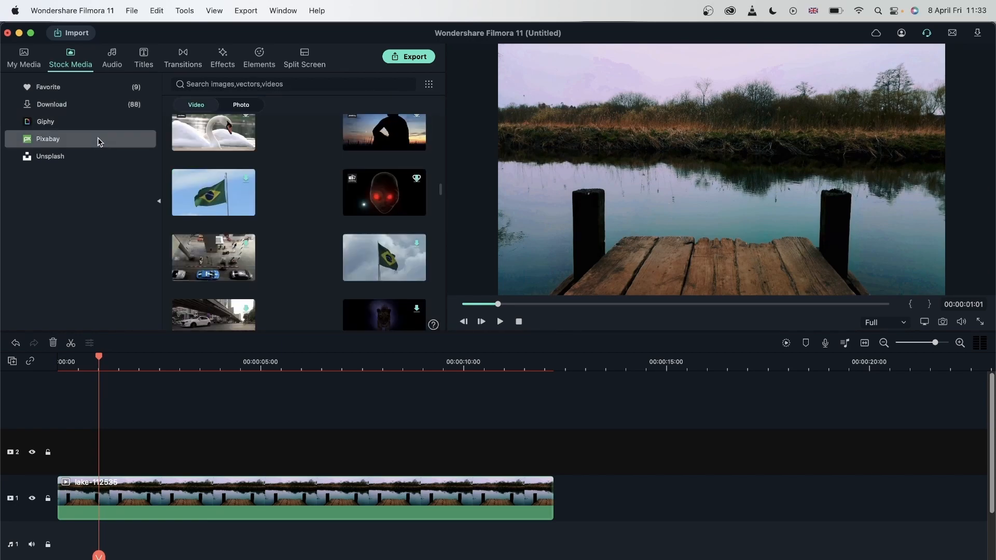
{"action": "type", "text": "rain o"}
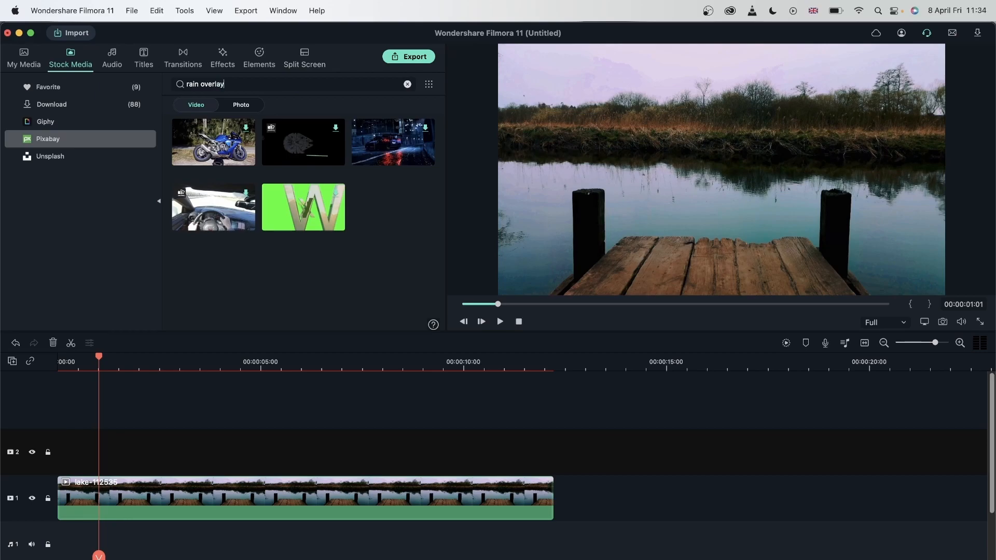
{"action": "type", "text": "verlay"}
{"action": "key", "text": "Return"}
{"action": "scroll", "coordinate": [318, 216], "scroll_direction": "down", "scroll_amount": 3}
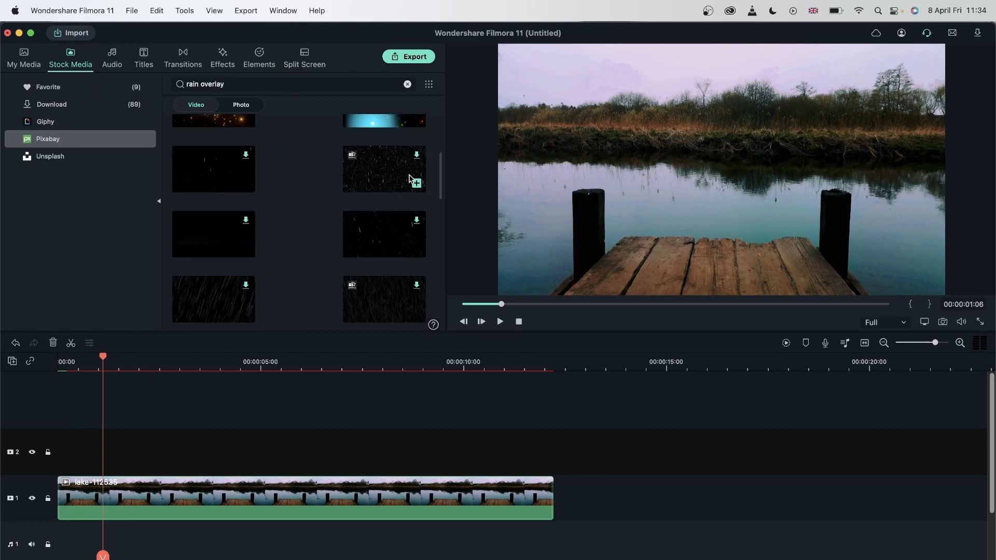
{"action": "left_click_drag", "start_coordinate": [415, 161], "coordinate": [61, 463]}
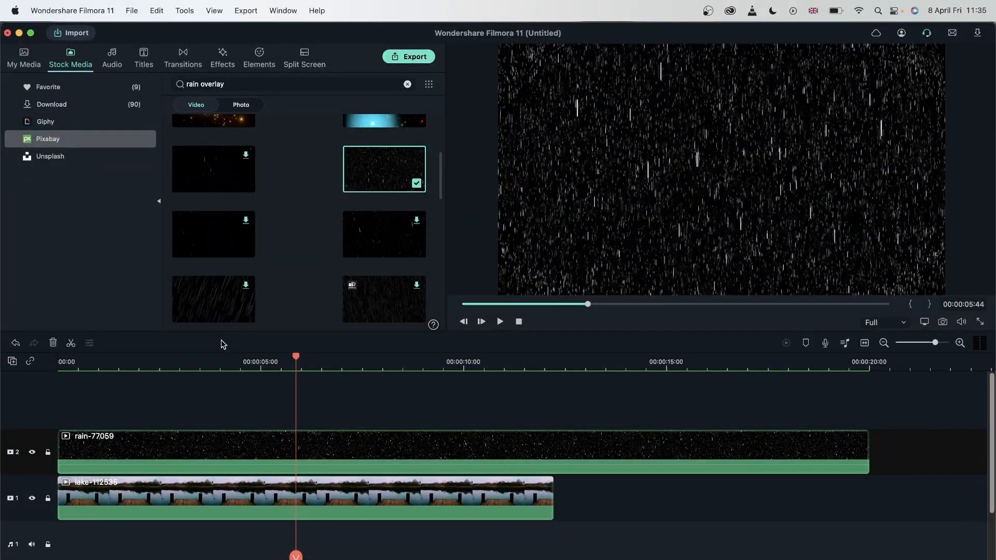
Open the compositing settings of the rain clip on track 2
{"action": "double_click", "coordinate": [218, 449]}
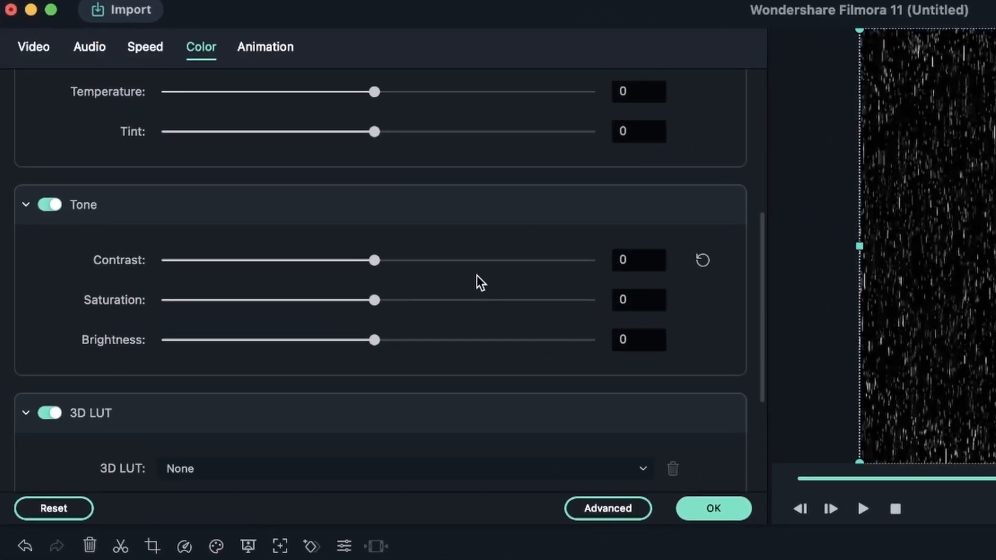
{"action": "scroll", "coordinate": [227, 231], "scroll_direction": "up", "scroll_amount": 5}
{"action": "left_click", "coordinate": [31, 54]}
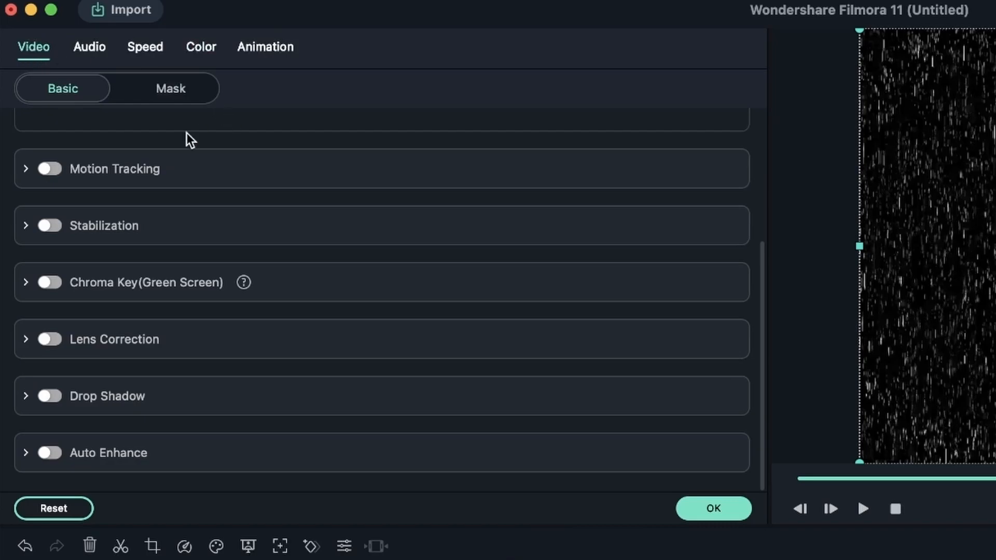
{"action": "scroll", "coordinate": [294, 258], "scroll_direction": "up", "scroll_amount": 4}
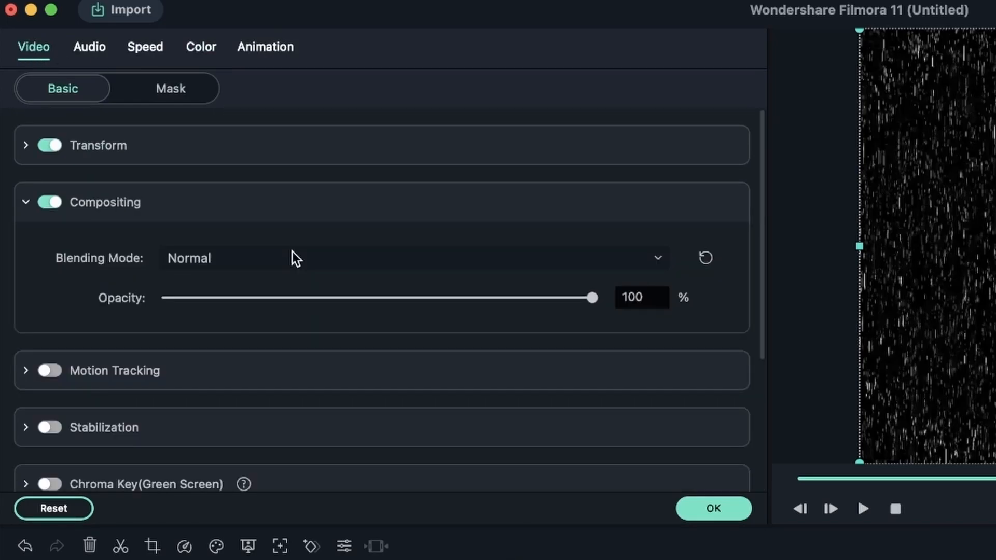
Try the Soft Light blending mode at 54% opacity on the rain clip, and reset the compositing settings
{"action": "left_click", "coordinate": [291, 251]}
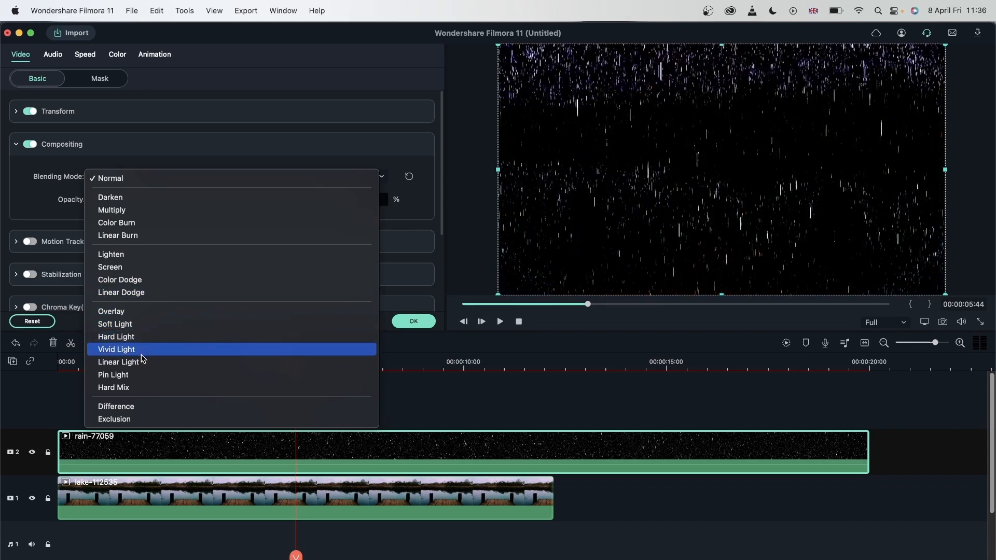
{"action": "left_click", "coordinate": [135, 324]}
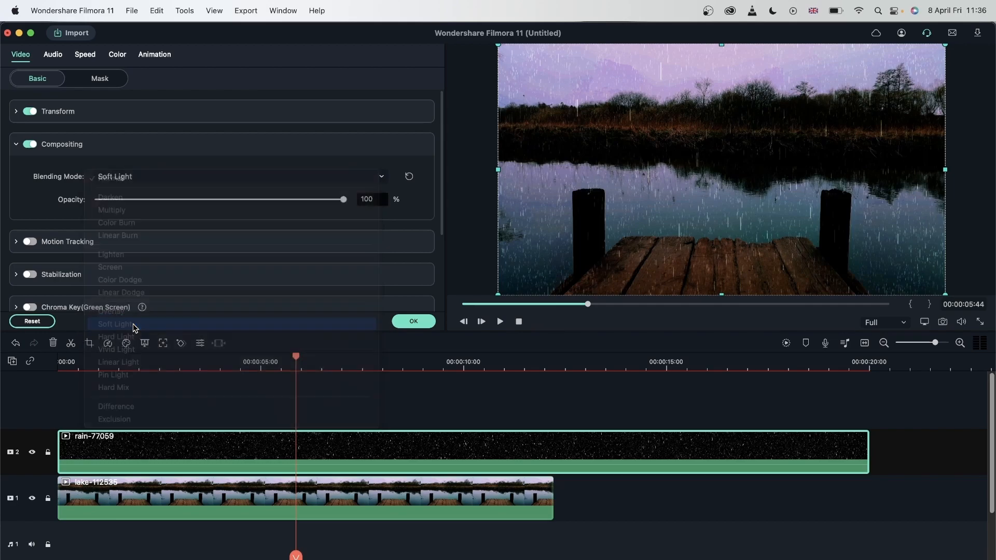
{"action": "left_click_drag", "start_coordinate": [273, 203], "coordinate": [228, 203]}
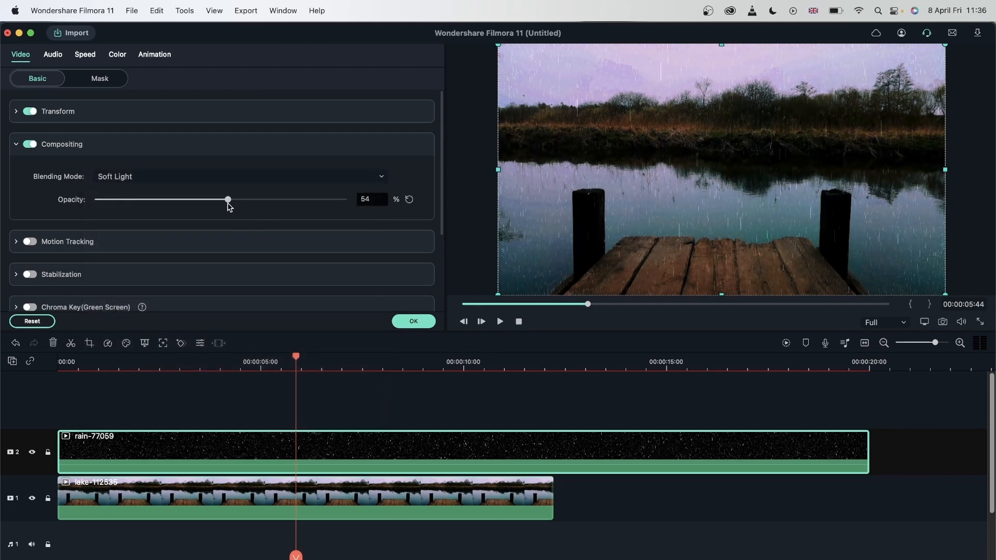
{"action": "left_click", "coordinate": [409, 199]}
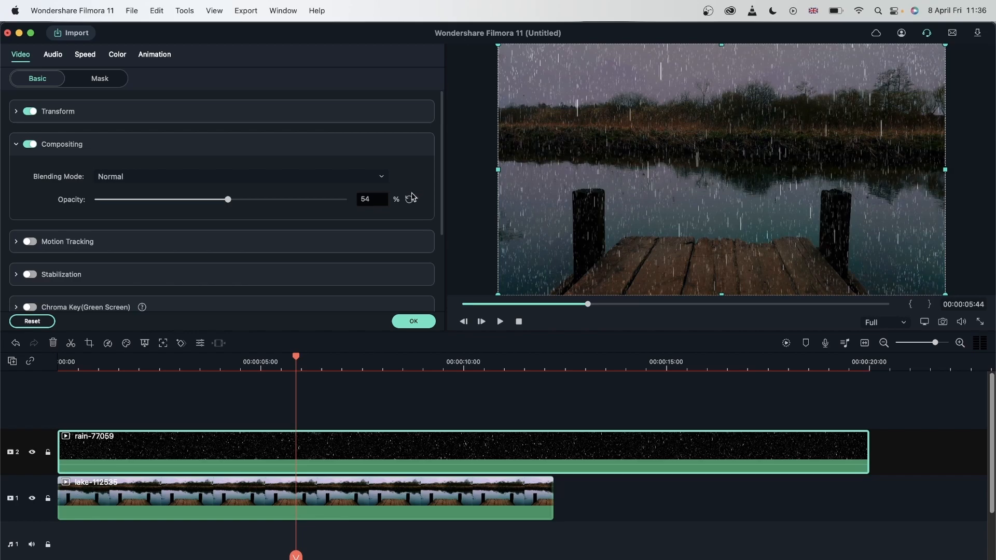
Set the rain clip's blending mode to Lighten with 72% opacity, and move the playhead near the start of the timeline
{"action": "left_click", "coordinate": [375, 177]}
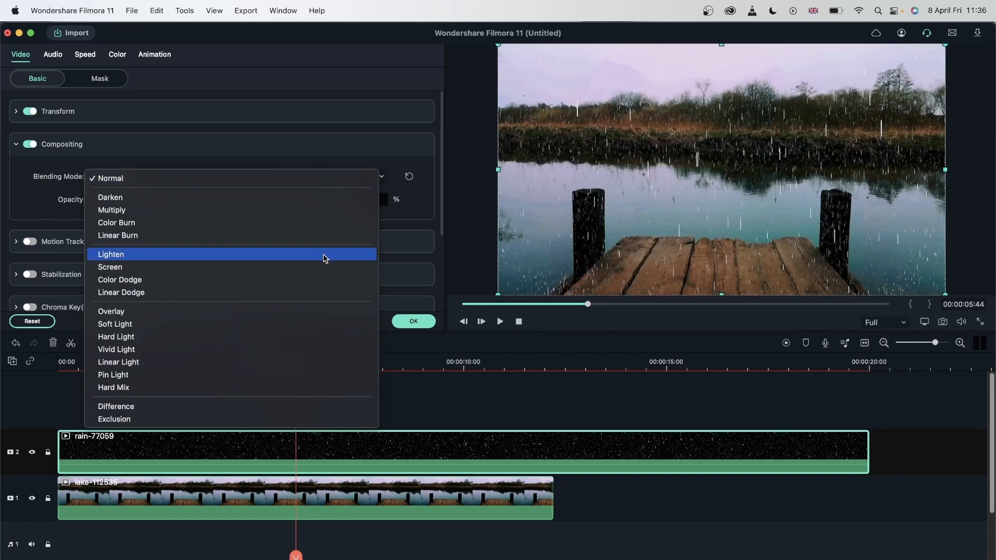
{"action": "left_click", "coordinate": [324, 256]}
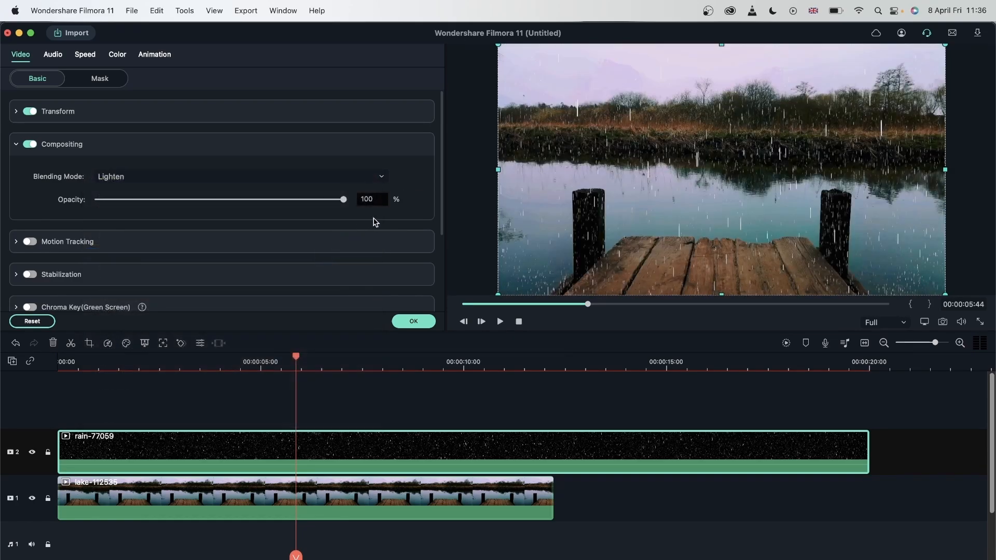
{"action": "left_click_drag", "start_coordinate": [344, 199], "coordinate": [240, 207]}
{"action": "left_click", "coordinate": [274, 201]}
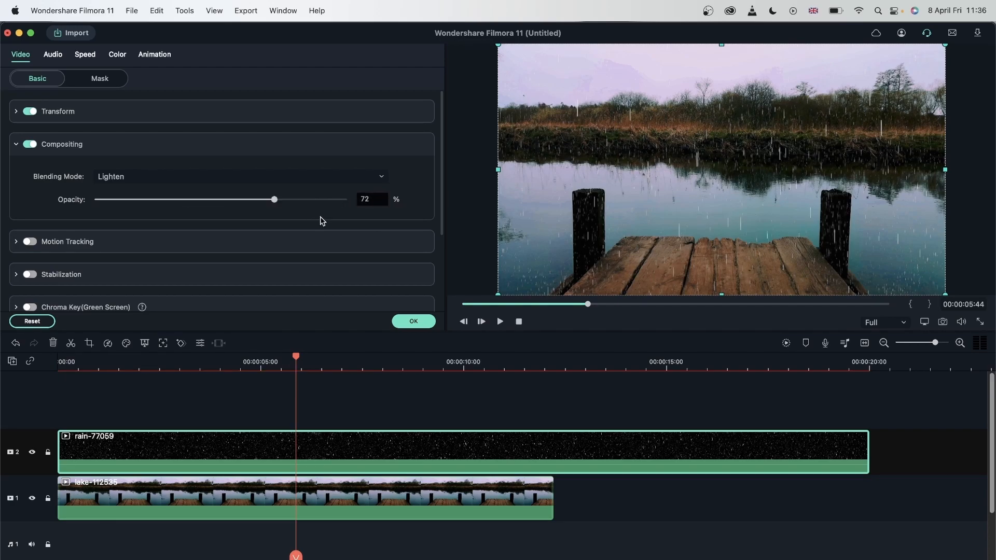
{"action": "left_click", "coordinate": [415, 321]}
{"action": "left_click", "coordinate": [161, 361]}
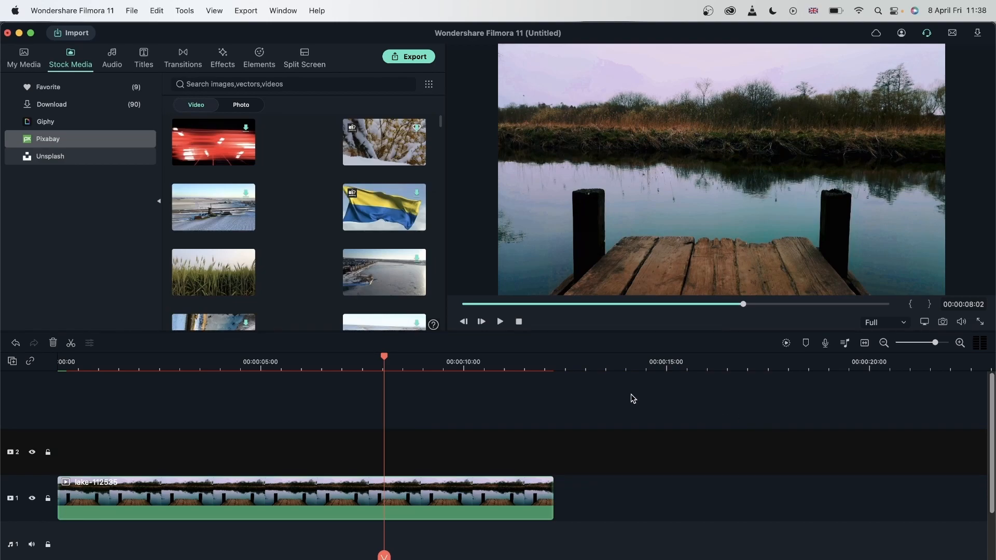
Delete the lake clip and place the downloaded black-and-white driftwood photo at the start of track 1
{"action": "left_click", "coordinate": [368, 488]}
{"action": "key", "text": "Delete"}
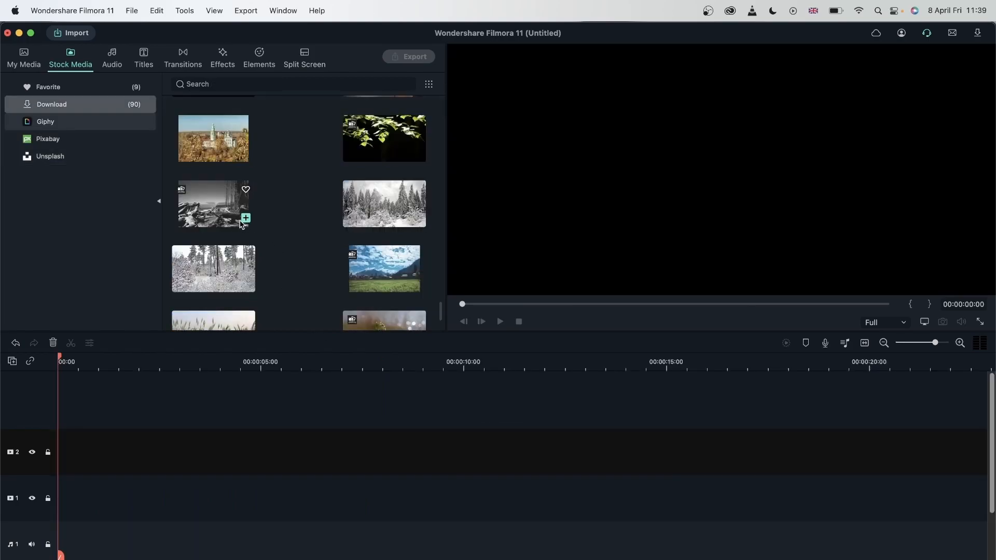
{"action": "left_click_drag", "start_coordinate": [240, 224], "coordinate": [61, 492]}
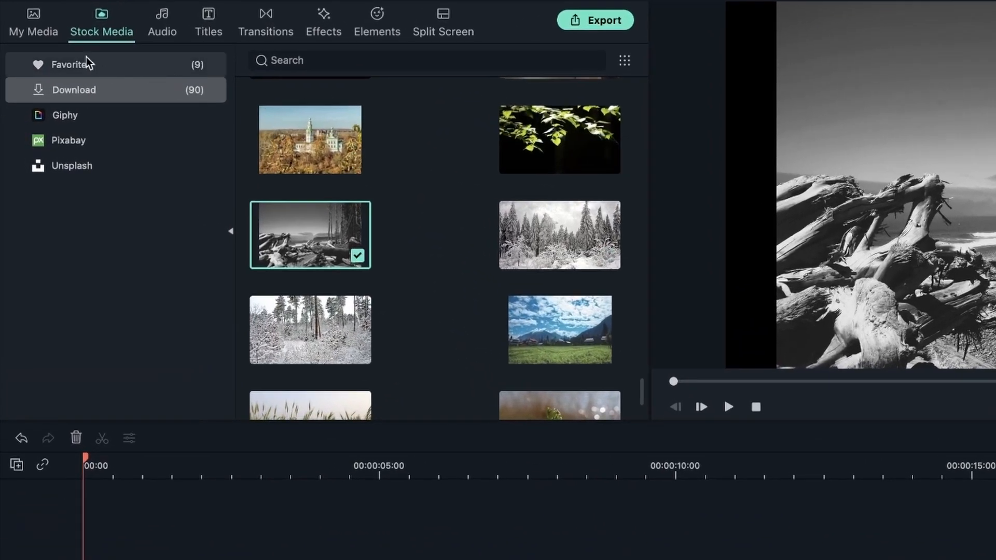
Search the Pixabay photos for "old paper"
{"action": "left_click", "coordinate": [357, 87]}
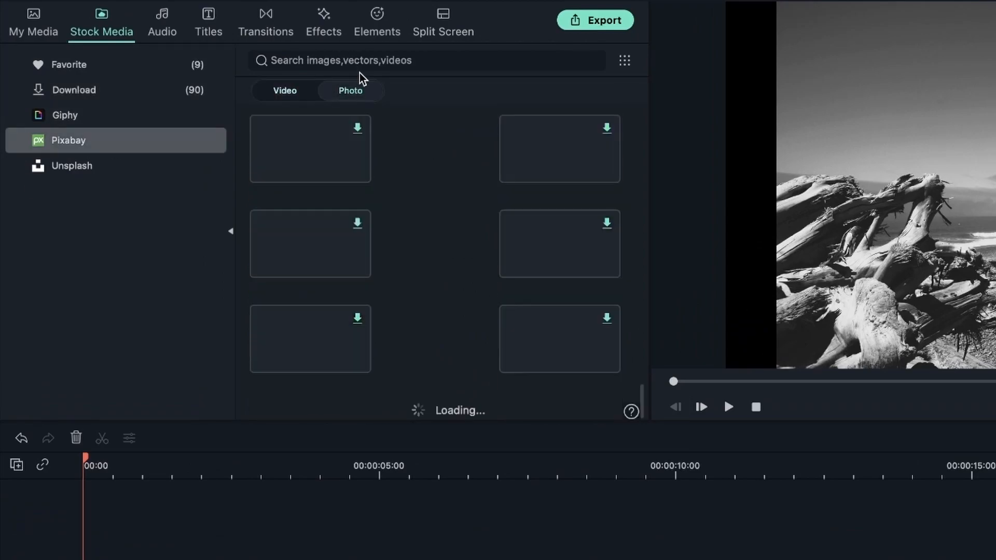
{"action": "left_click", "coordinate": [363, 61]}
{"action": "type", "text": "old pap"}
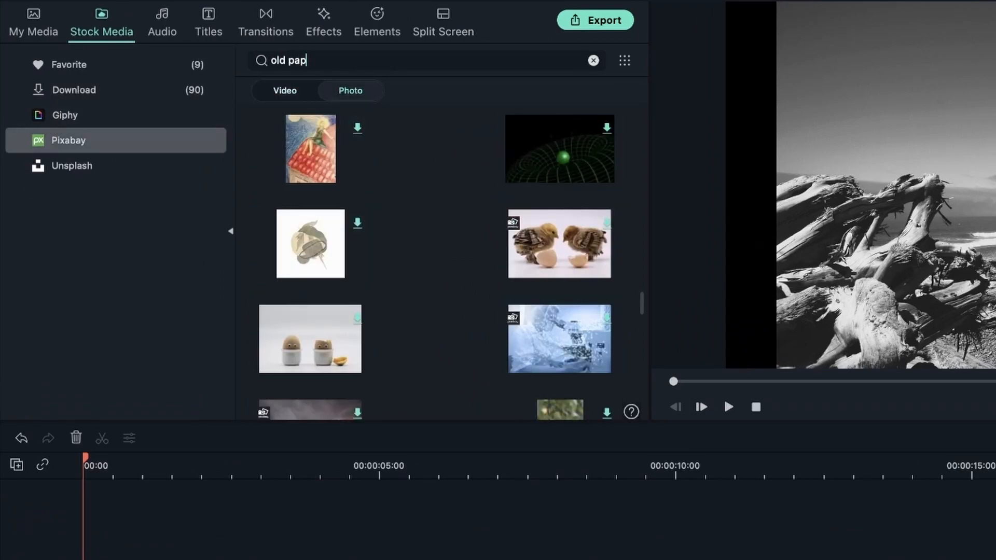
{"action": "type", "text": "er"}
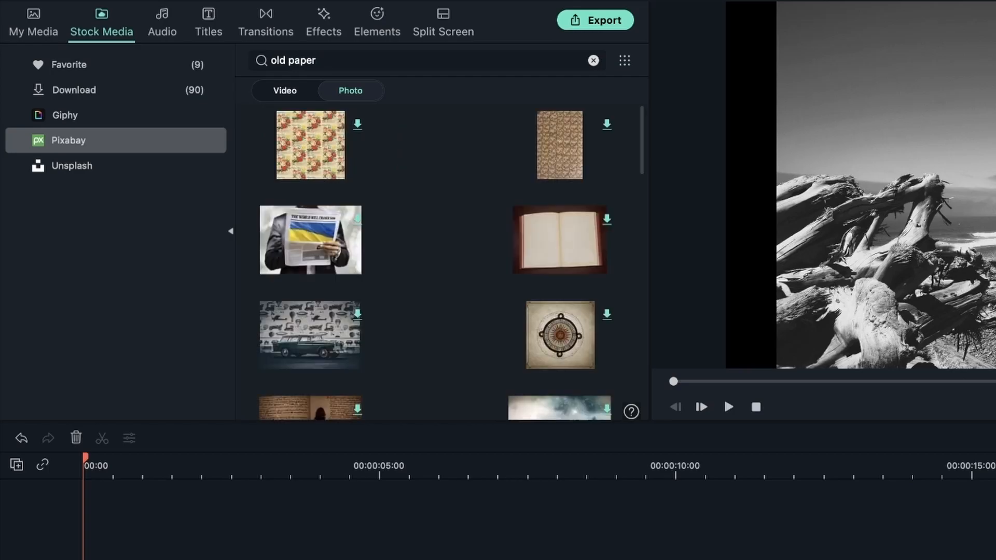
Download the plain orange-brown scrapbook paper texture and place it at the start of track 2, above the driftwood photo
{"action": "scroll", "coordinate": [495, 241], "scroll_direction": "down", "scroll_amount": 2}
{"action": "scroll", "coordinate": [494, 241], "scroll_direction": "down", "scroll_amount": 5}
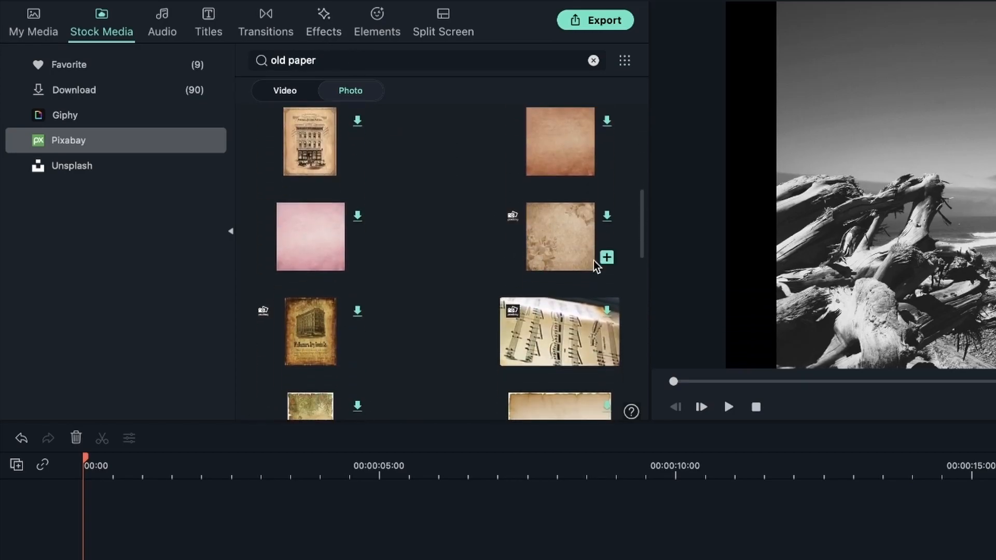
{"action": "mouse_move", "coordinate": [607, 163]}
{"action": "scroll", "coordinate": [538, 232], "scroll_direction": "down", "scroll_amount": 3}
{"action": "scroll", "coordinate": [540, 232], "scroll_direction": "up", "scroll_amount": 5}
{"action": "left_click", "coordinate": [607, 209]}
{"action": "left_click_drag", "start_coordinate": [554, 229], "coordinate": [205, 557]}
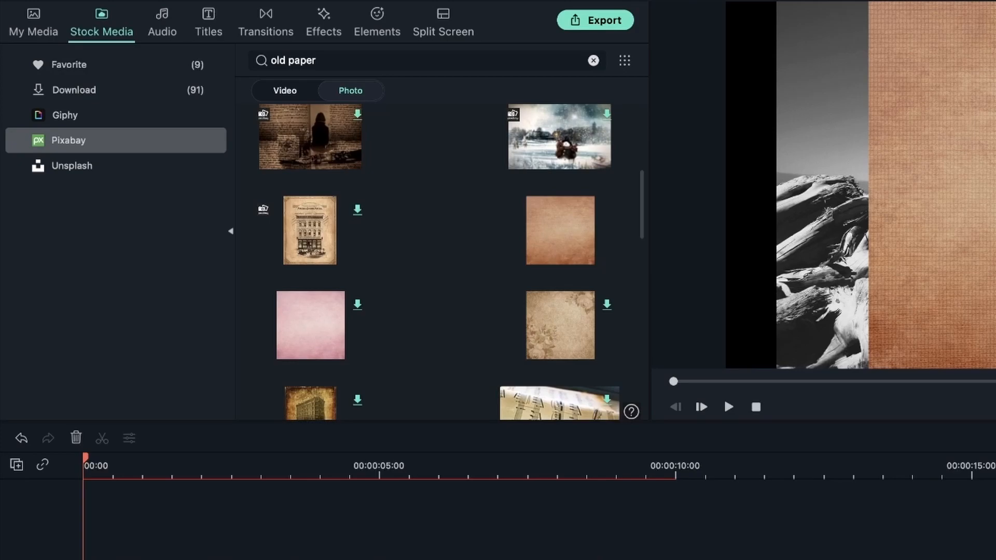
Scale the scrapbook paper image to 176.2% so it covers the driftwood photo
{"action": "double_click", "coordinate": [205, 557]}
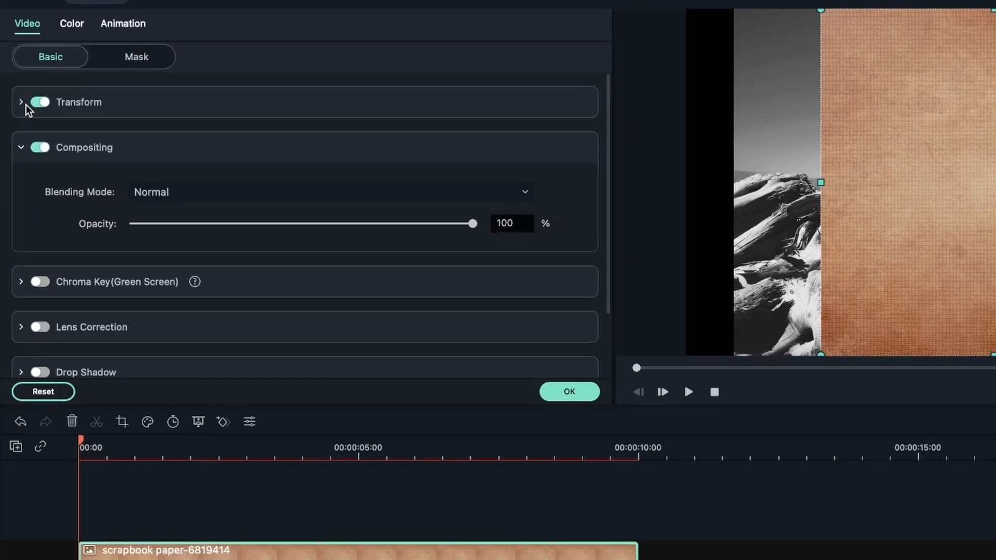
{"action": "left_click", "coordinate": [22, 100]}
{"action": "left_click_drag", "start_coordinate": [208, 191], "coordinate": [251, 193]}
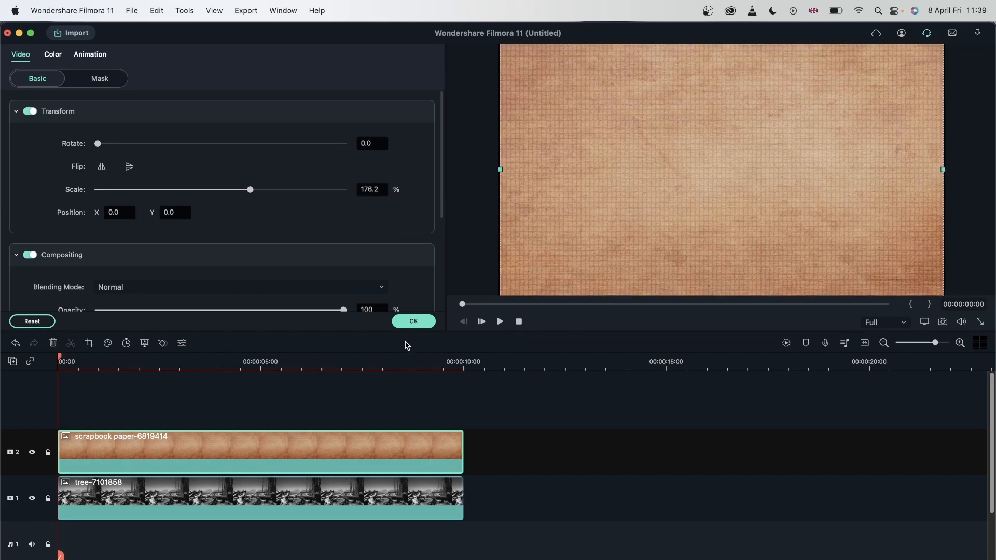
{"action": "left_click", "coordinate": [414, 322]}
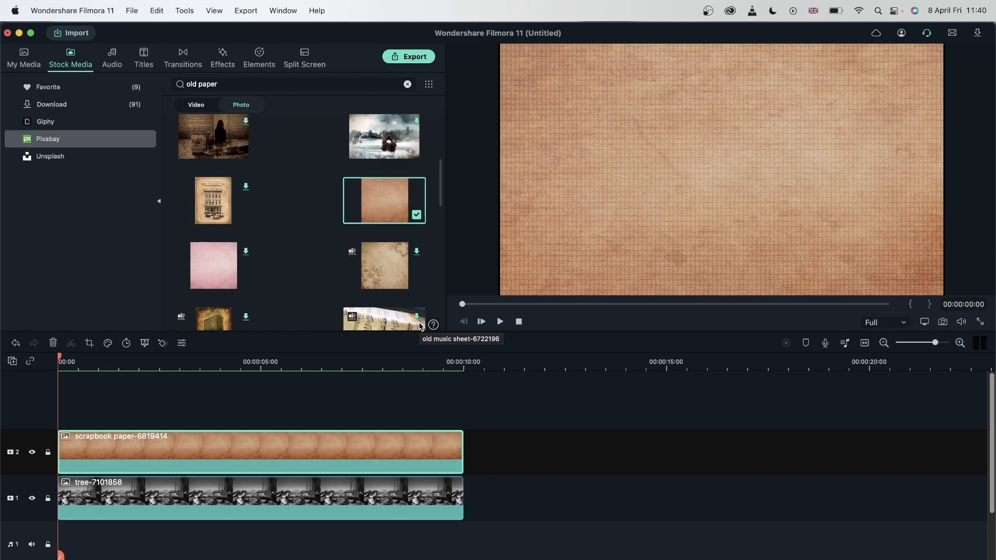
Set the scrapbook paper clip's blending mode to Multiply with 62% opacity
{"action": "left_click", "coordinate": [366, 459]}
{"action": "double_click", "coordinate": [366, 455]}
{"action": "scroll", "coordinate": [82, 250], "scroll_direction": "down", "scroll_amount": 5}
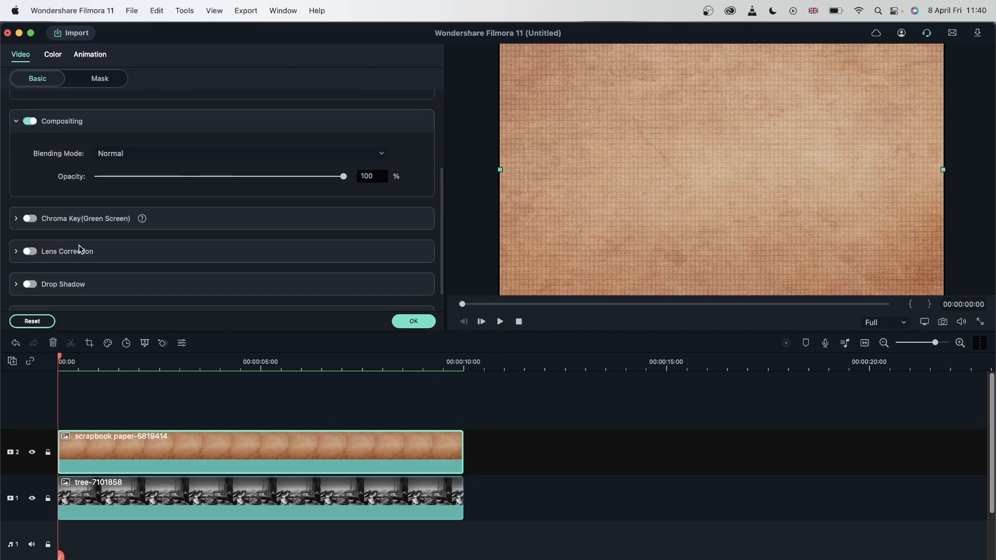
{"action": "left_click", "coordinate": [142, 154]}
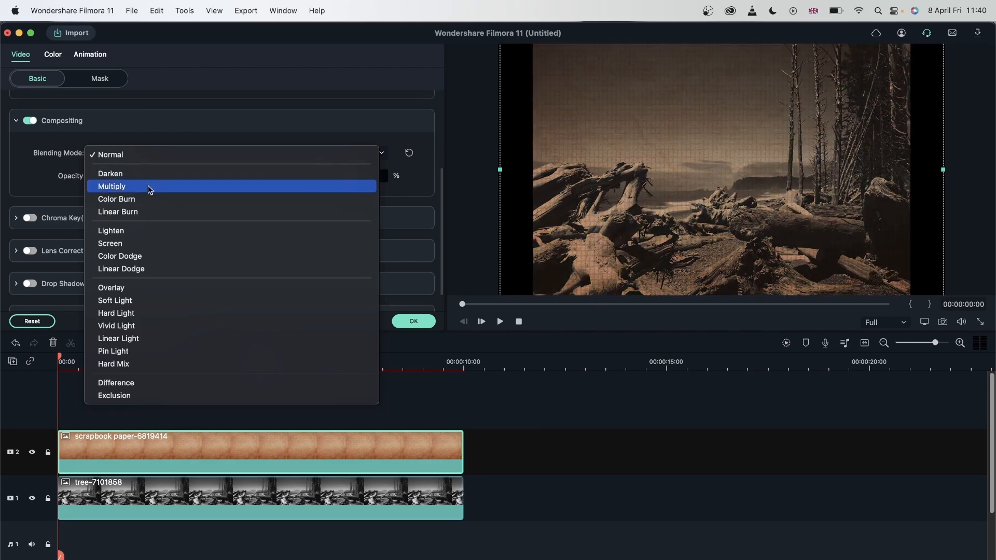
{"action": "left_click", "coordinate": [149, 190]}
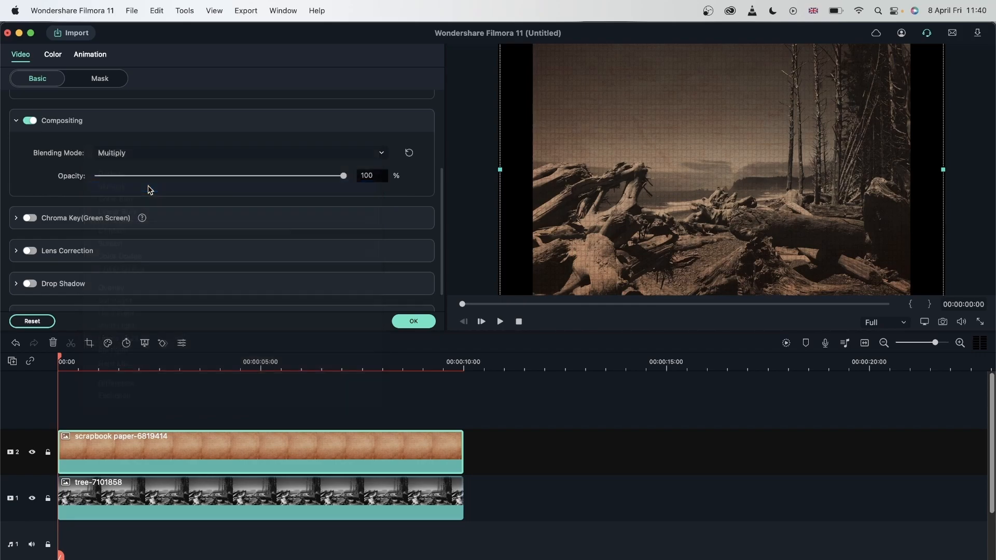
{"action": "left_click_drag", "start_coordinate": [343, 177], "coordinate": [249, 182]}
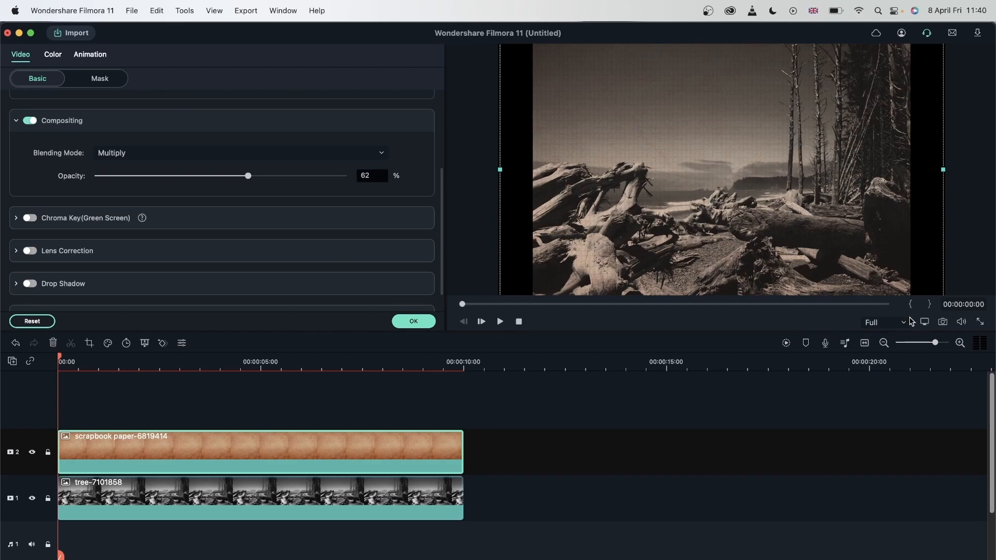
Magnify the preview to examine the paper texture blended over the driftwood photo
{"action": "left_click", "coordinate": [924, 321]}
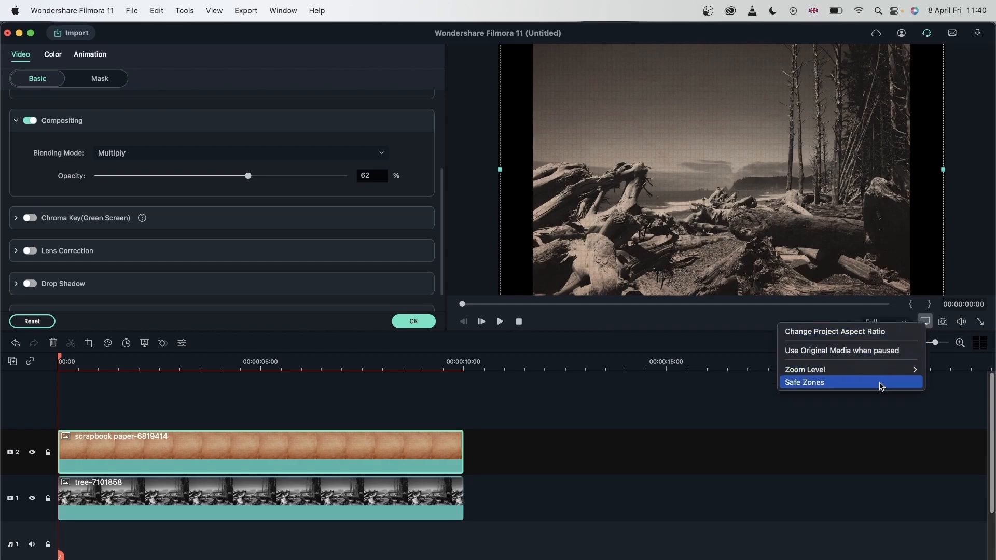
{"action": "mouse_move", "coordinate": [883, 371]}
{"action": "left_click", "coordinate": [944, 420]}
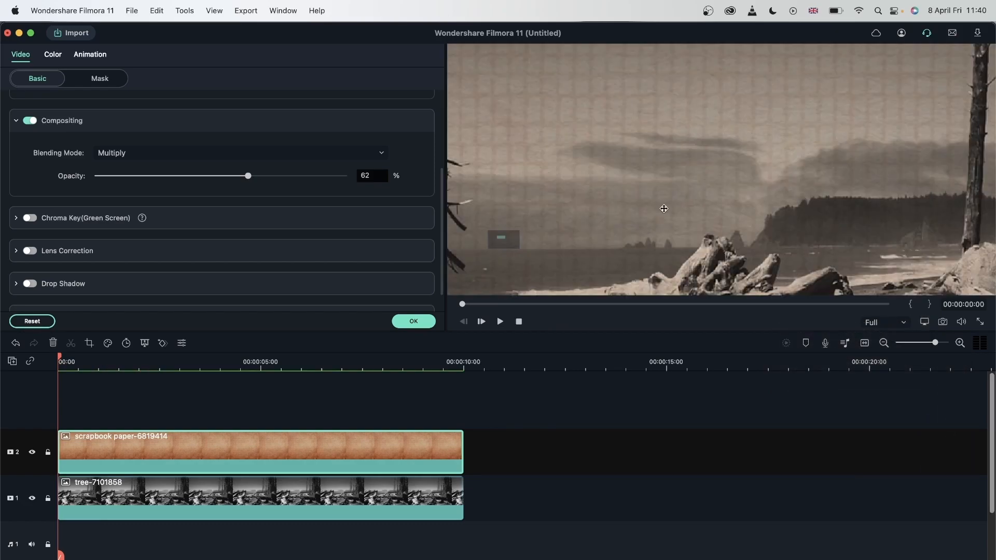